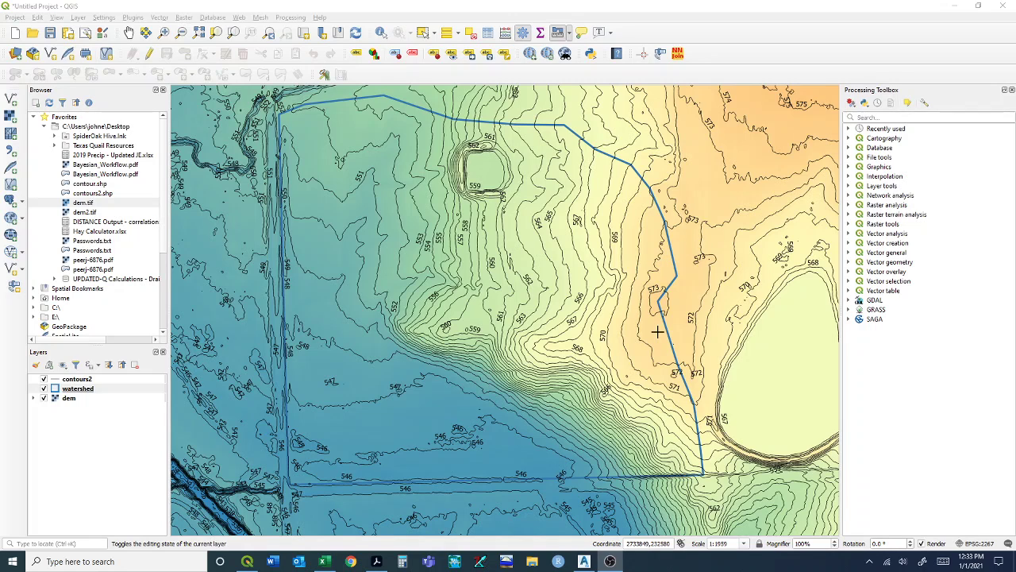
Step: Select the contours2 layer in QGIS, then bring the empty Civil 3D drawing to the front
left_click(79, 380)
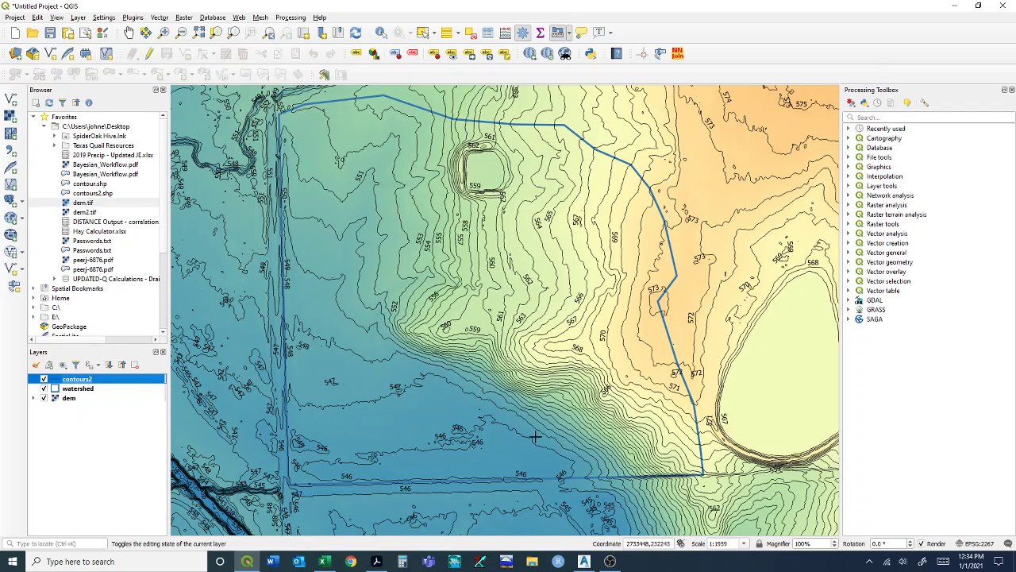
left_click(583, 562)
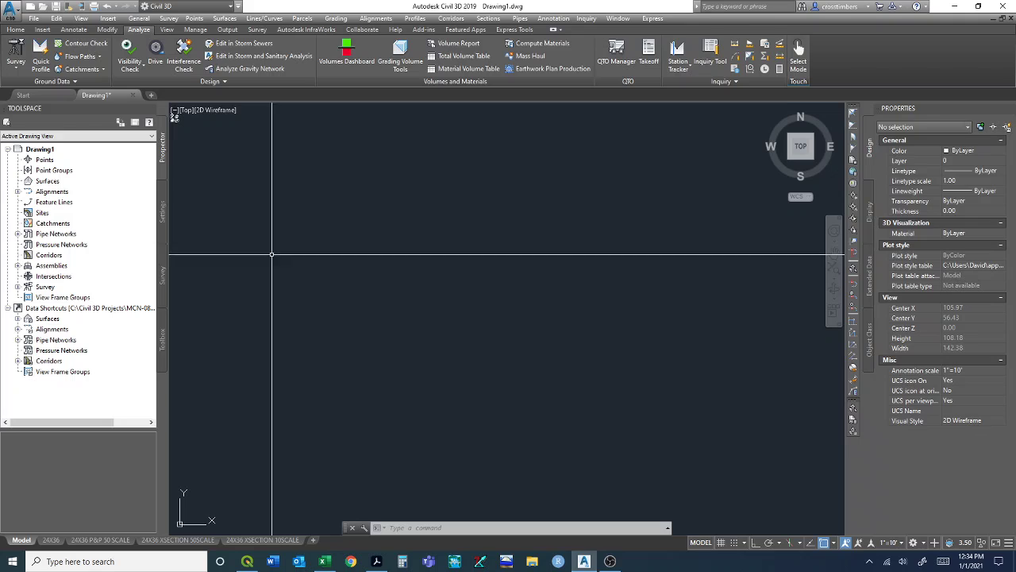
Step: In Drawing1's settings, choose category USA, Oklahoma and NAD83 Oklahoma State Planes, North Zone, US Foot
left_click(162, 215)
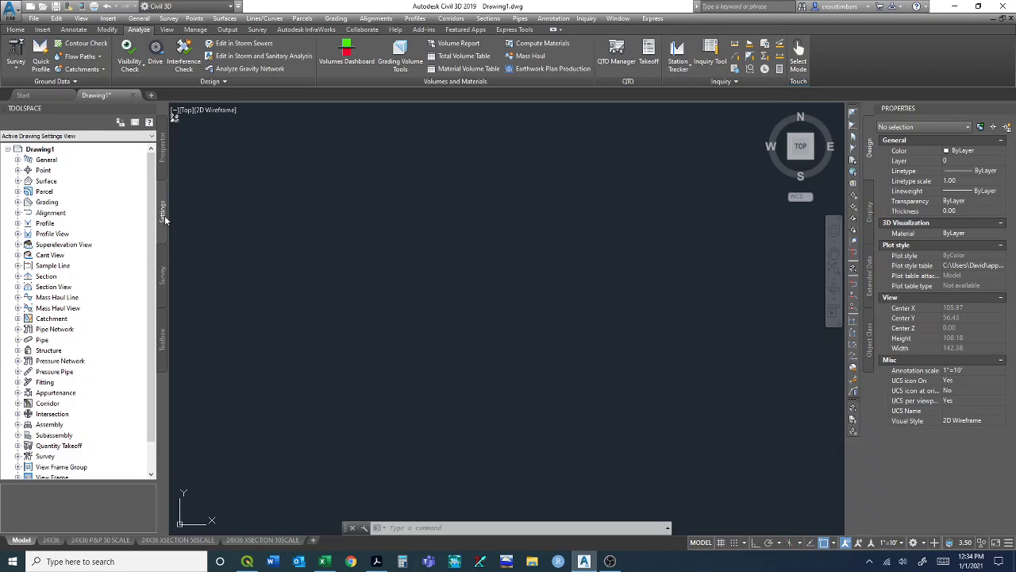
right_click(40, 151)
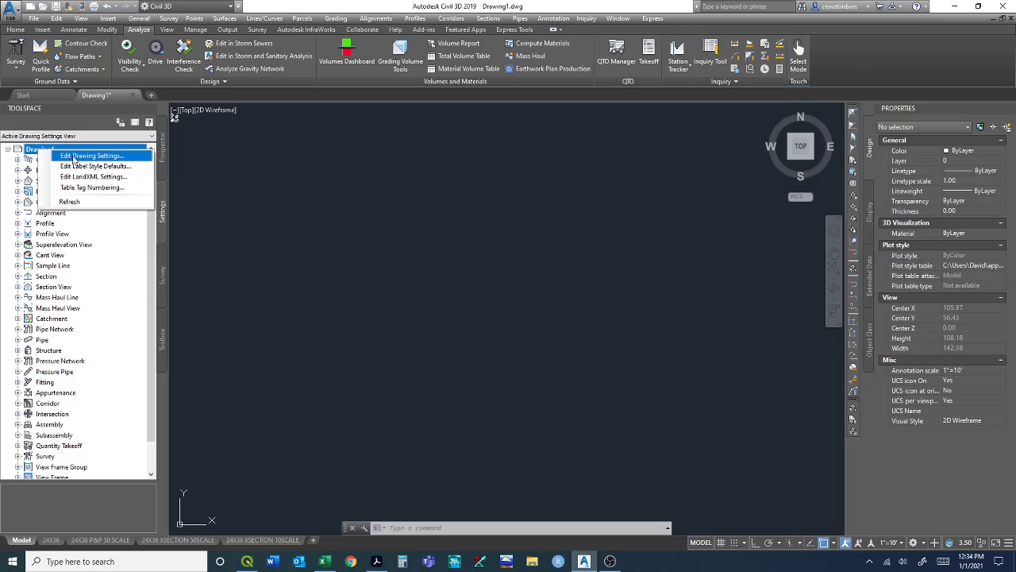
left_click(73, 156)
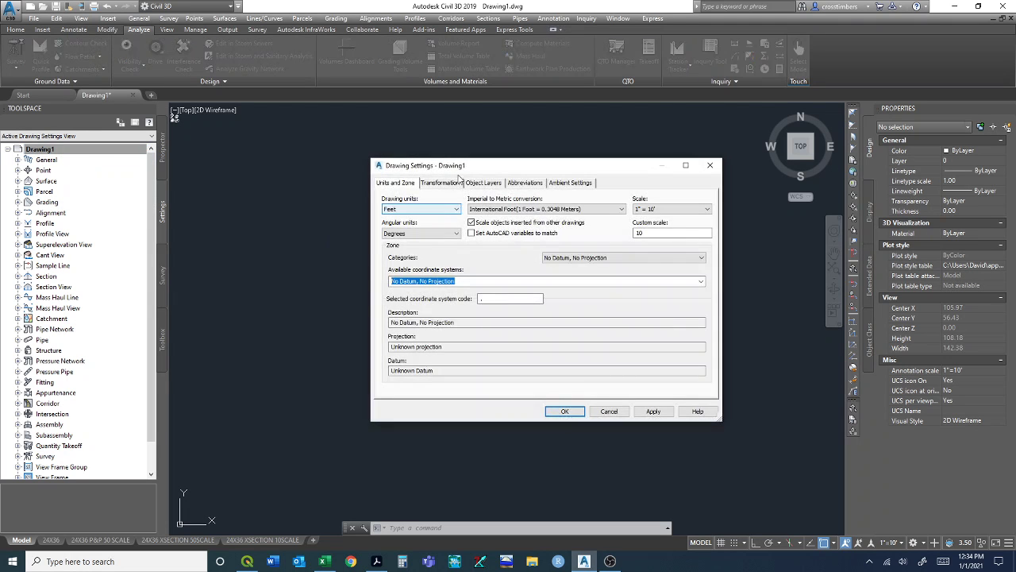
left_click_drag(461, 165, 425, 169)
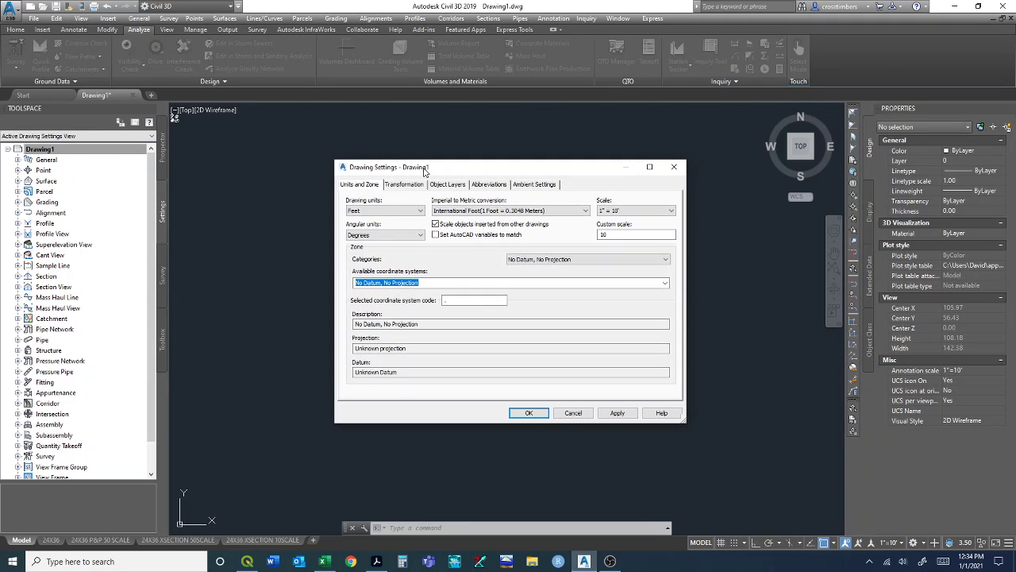
left_click(549, 262)
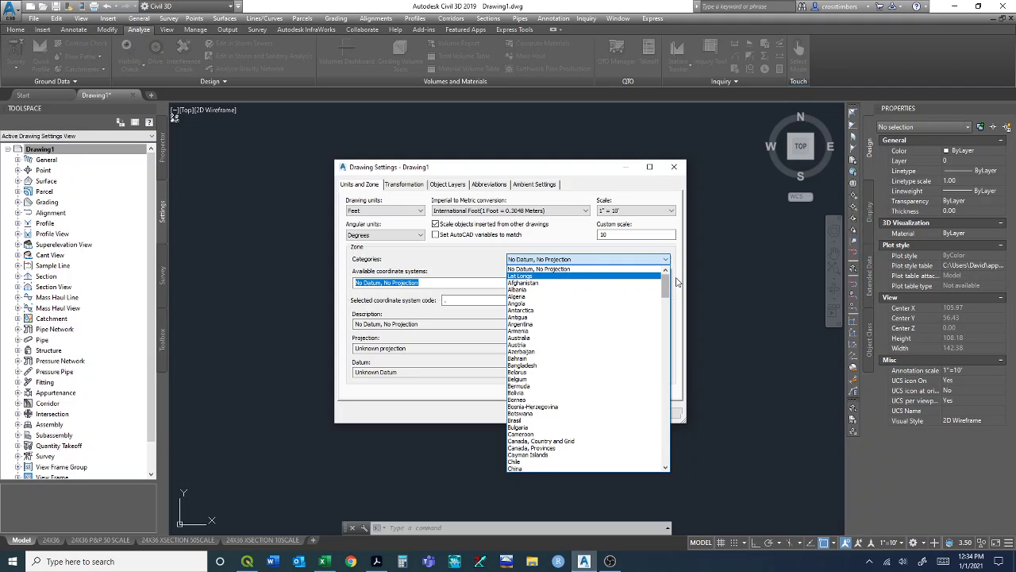
scroll(669, 295, "down", 4)
left_click_drag(669, 295, 677, 442)
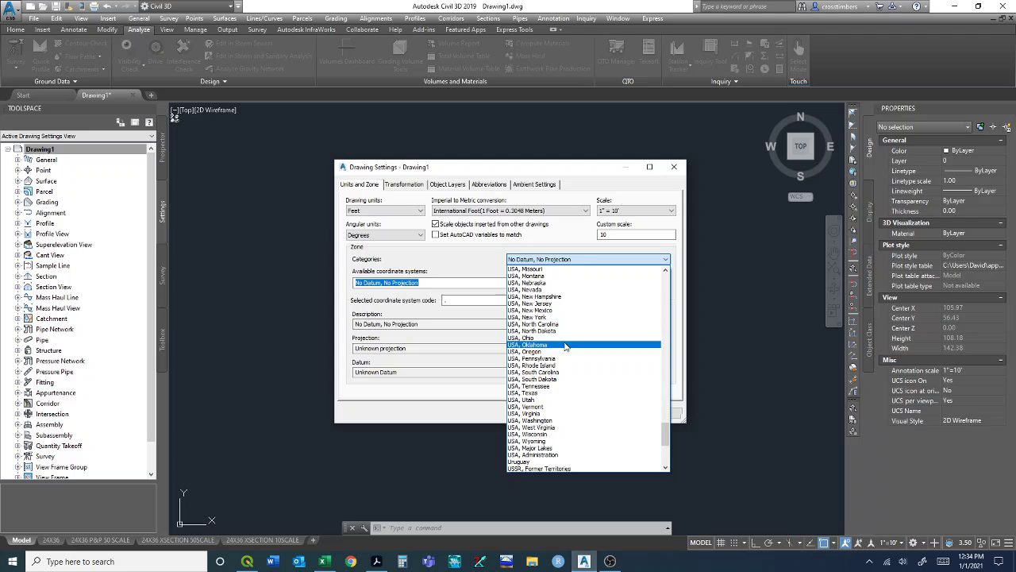
left_click(527, 346)
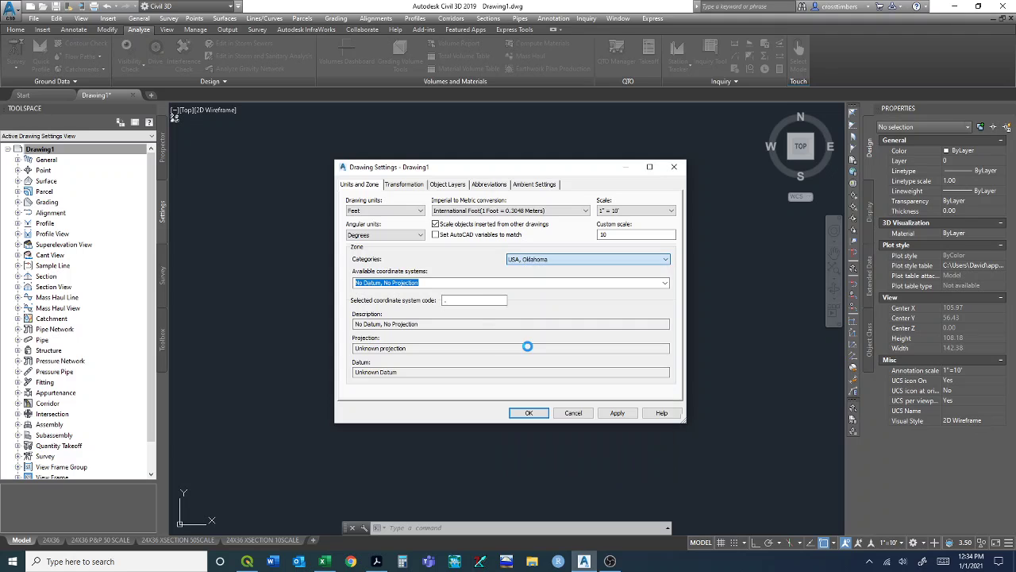
left_click(664, 283)
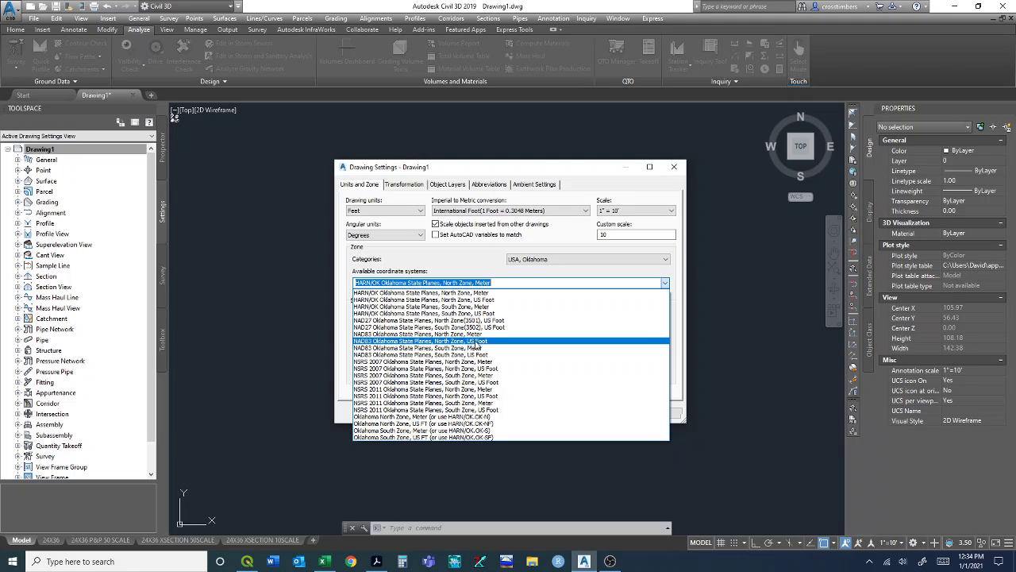
left_click(477, 342)
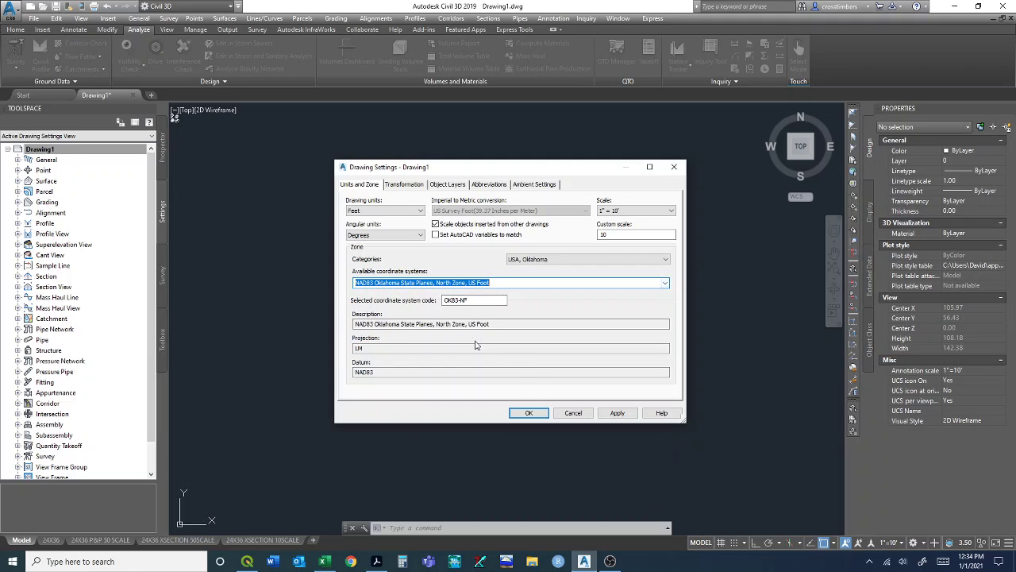
Step: Apply the OK83-NF drawing settings and return the Toolspace to the Prospector tree
left_click(526, 414)
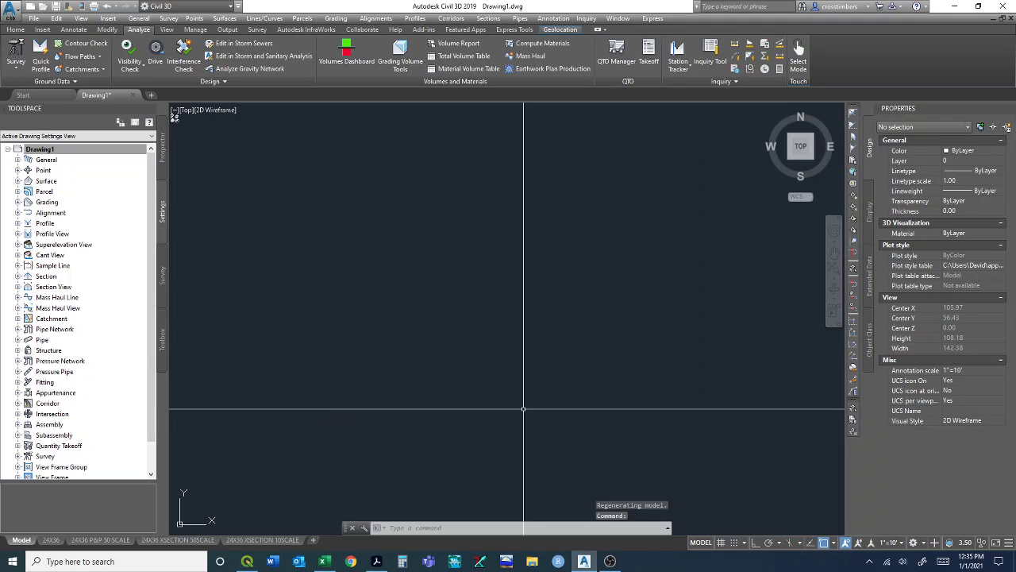
left_click(163, 157)
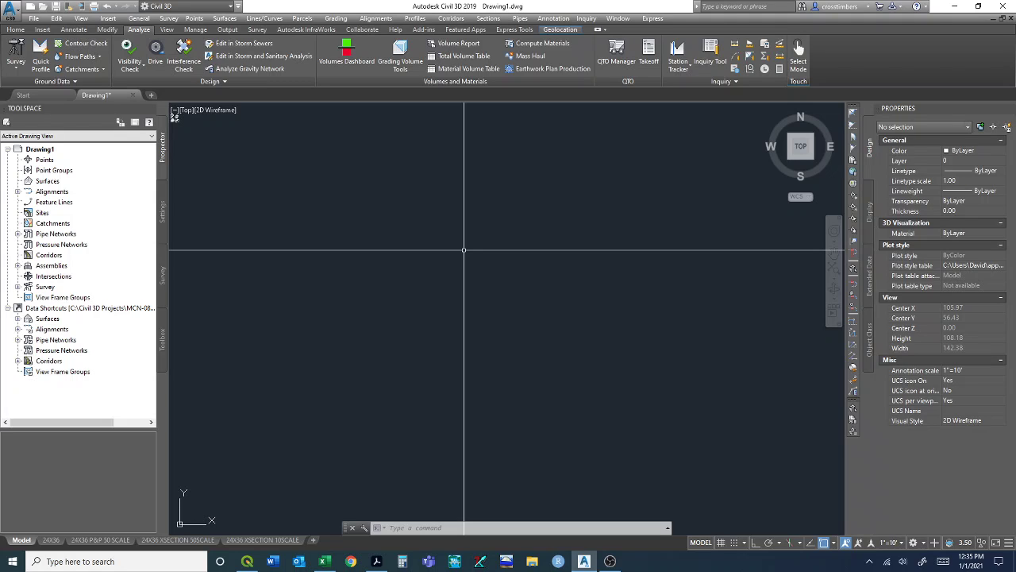
Step: Start MAPIMPORT and pick the contours2.shp shapefile from the Desktop
type("map")
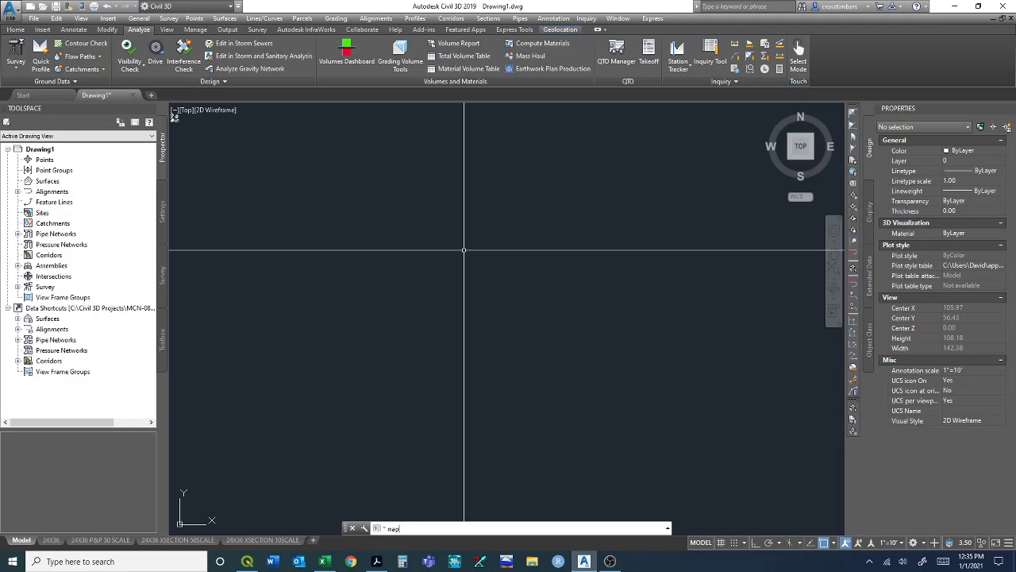
type("im")
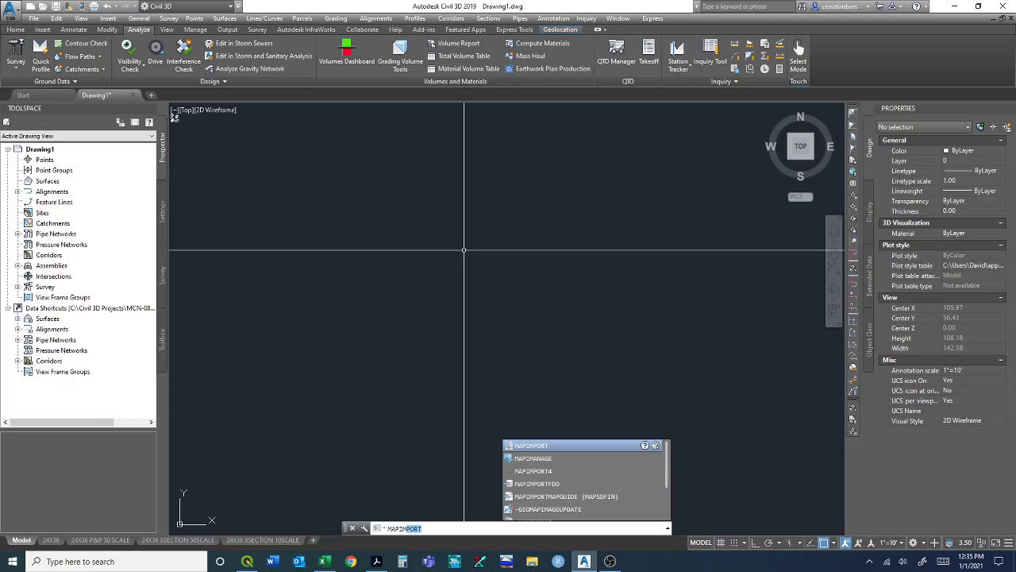
left_click(531, 447)
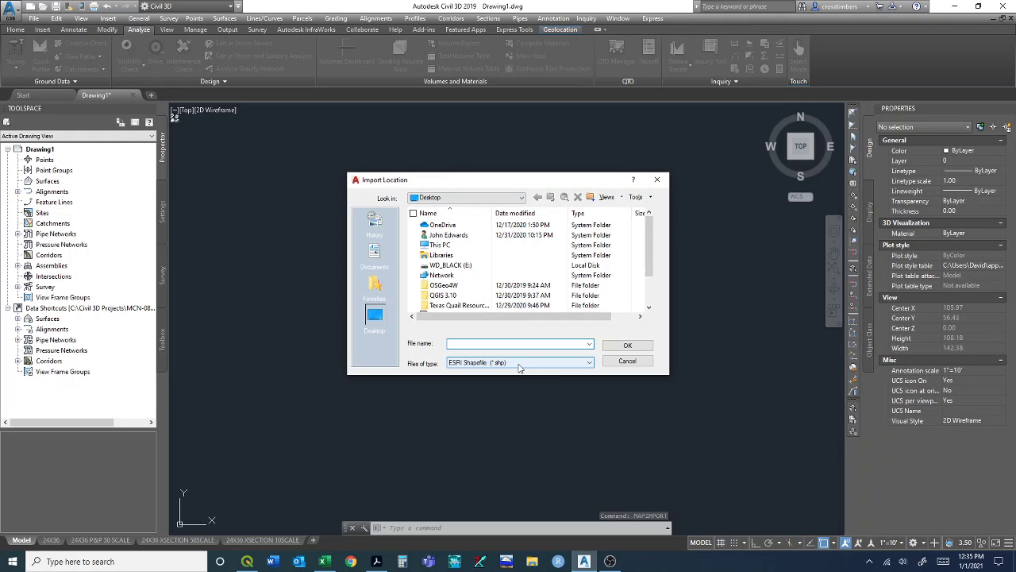
scroll(524, 277, "down", 1)
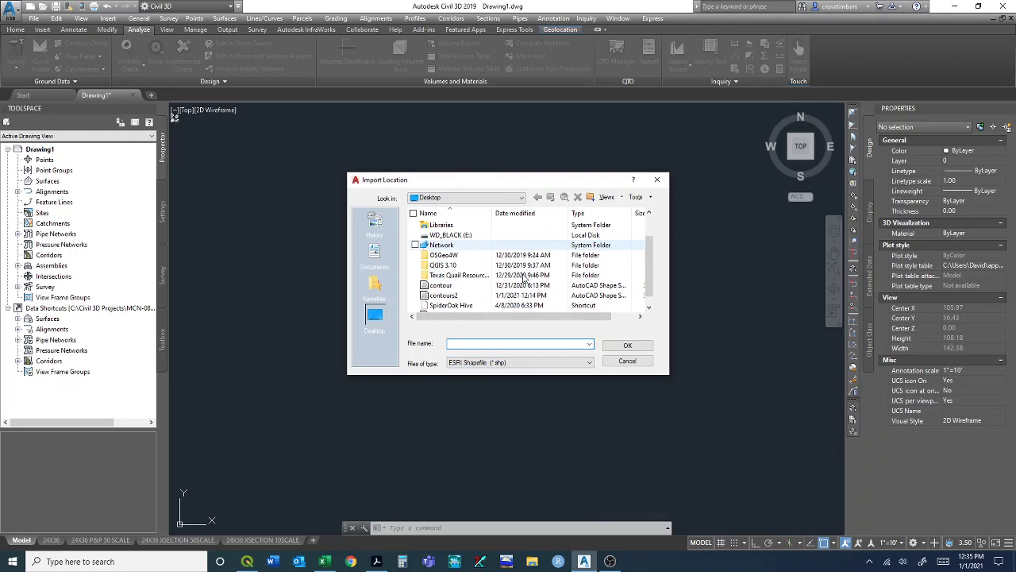
scroll(524, 277, "down", 1)
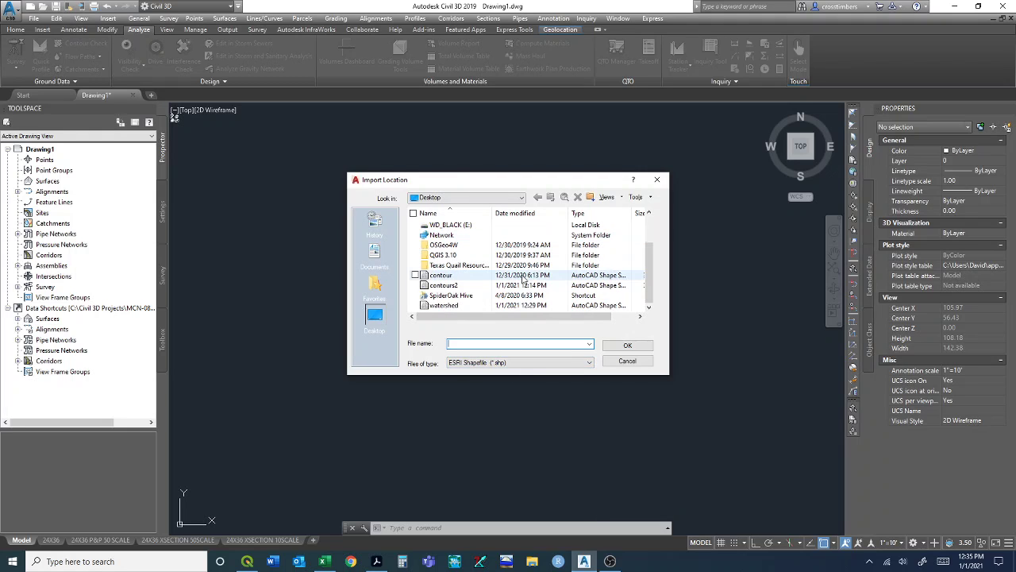
left_click(449, 287)
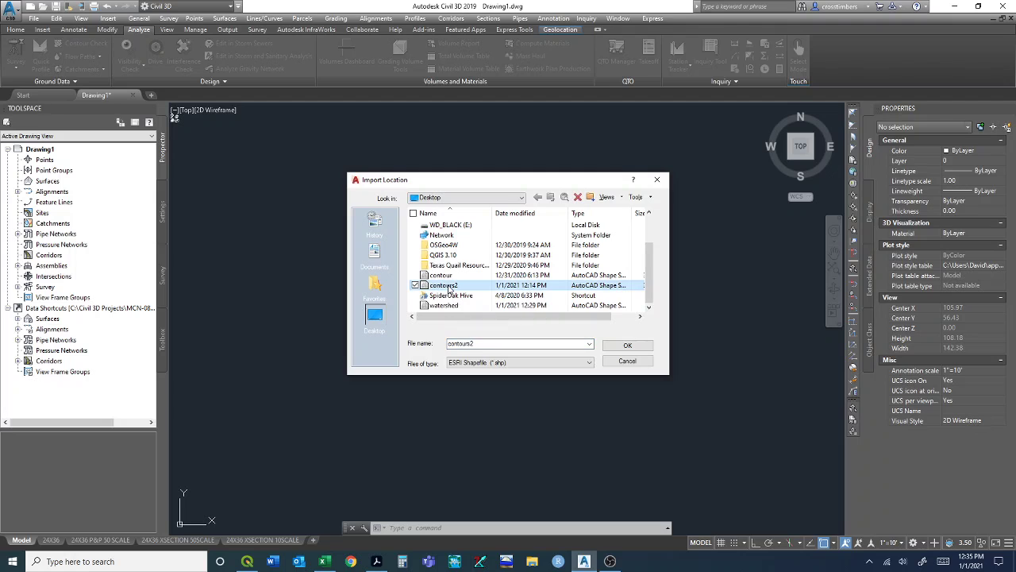
Step: Widen the Import dialog and open Attribute Data options for the contours2 layer's Data cell
left_click(610, 349)
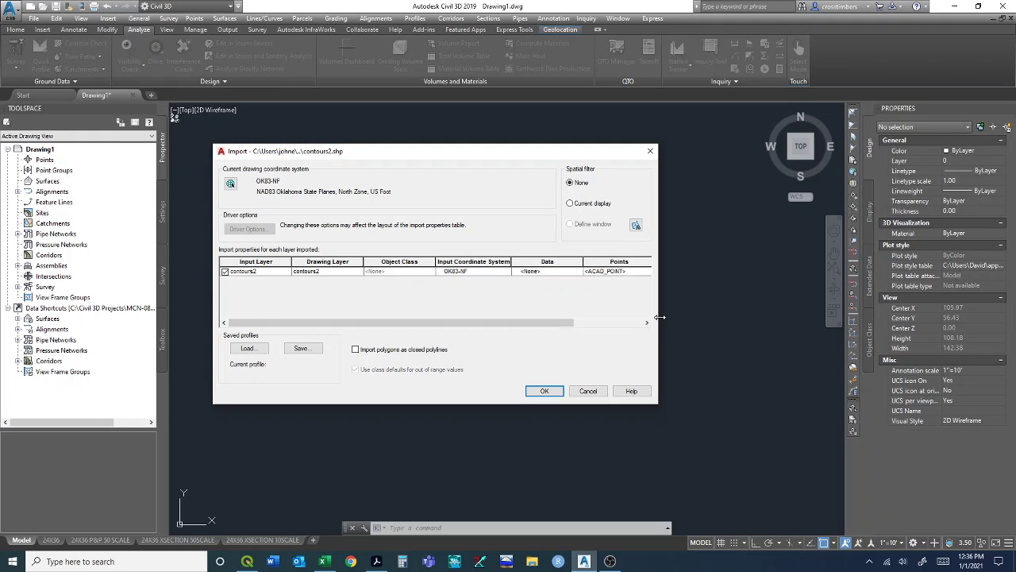
left_click_drag(658, 320, 789, 320)
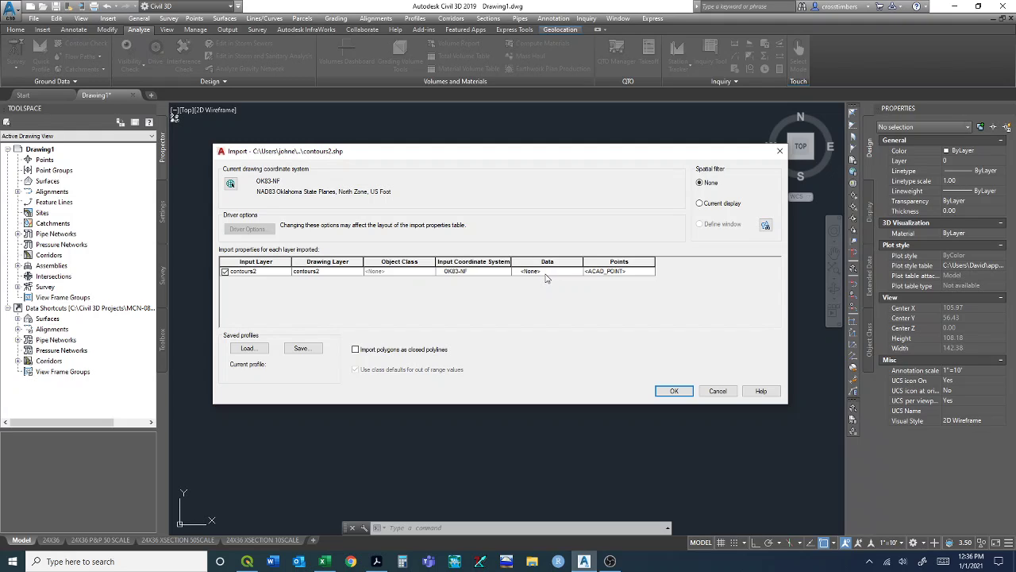
left_click(538, 274)
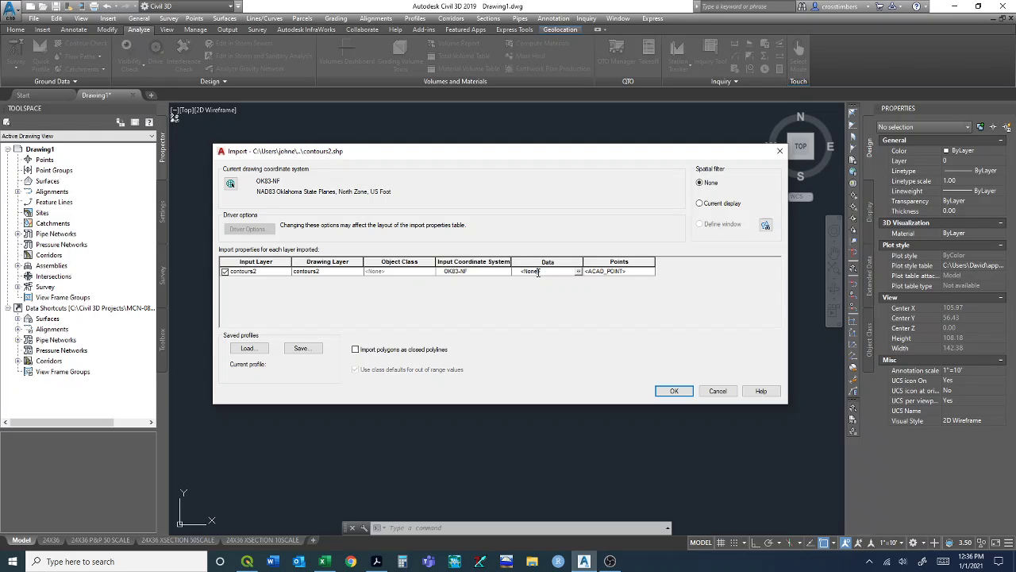
left_click(578, 272)
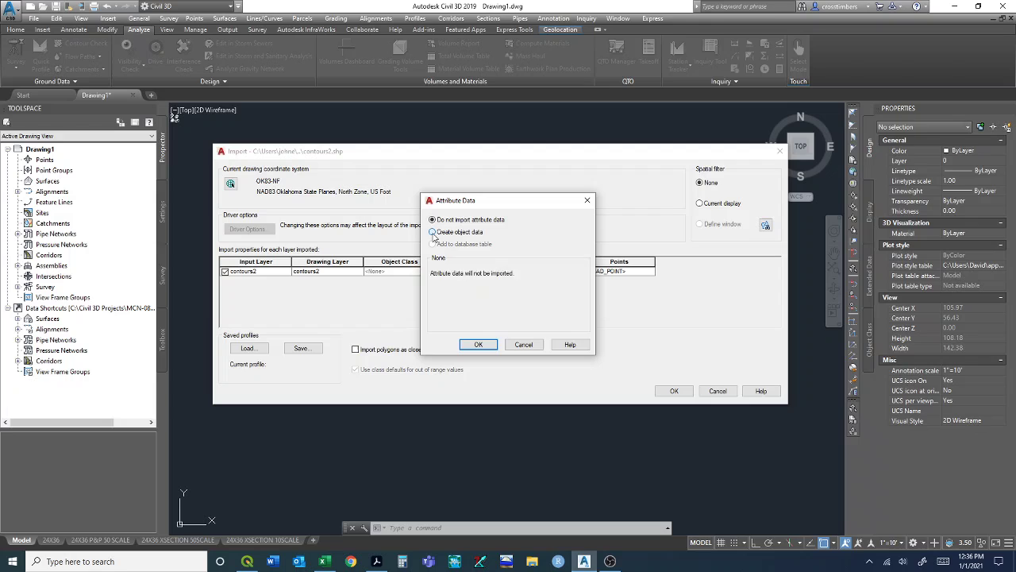
Step: Create contours2 object data, excluding FeatId and ID so only the ELEV field remains
left_click(433, 232)
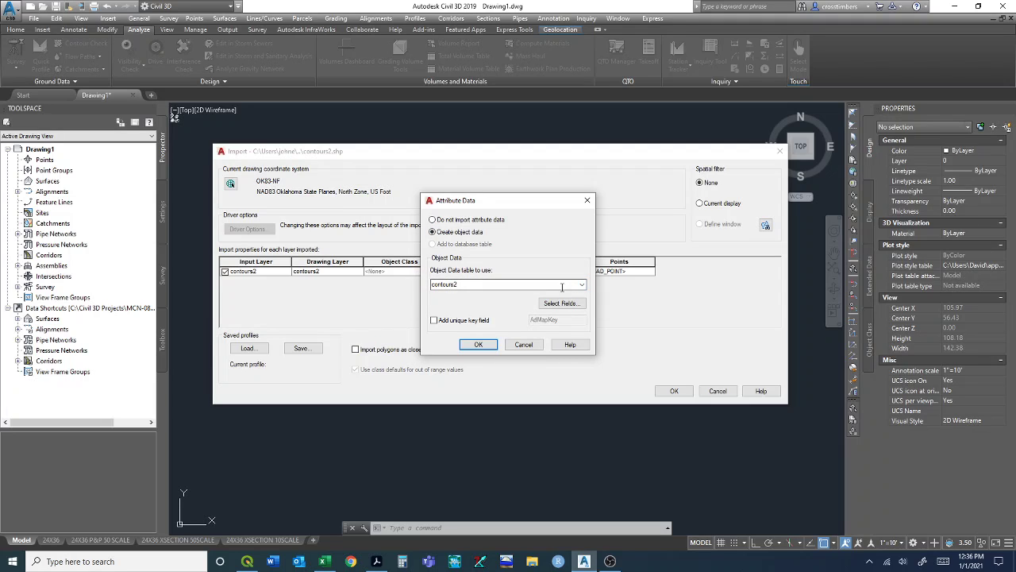
left_click(462, 283)
left_click(462, 283)
left_click(553, 306)
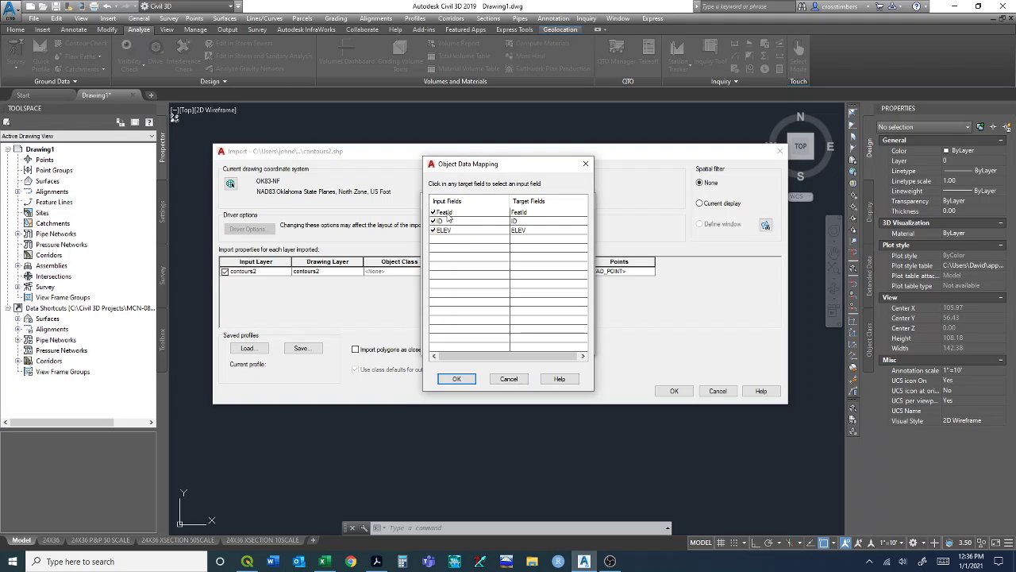
left_click(432, 212)
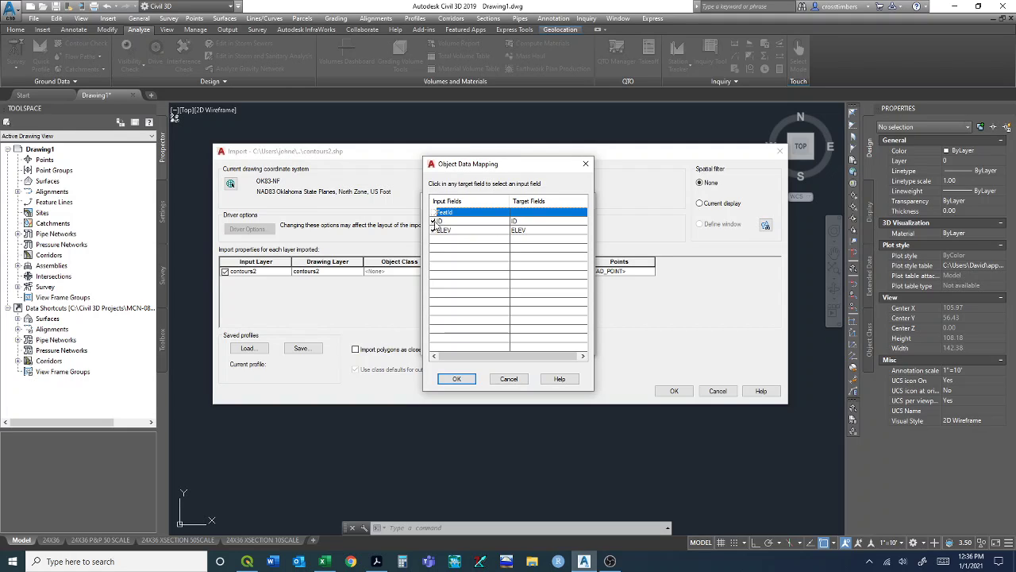
left_click(433, 221)
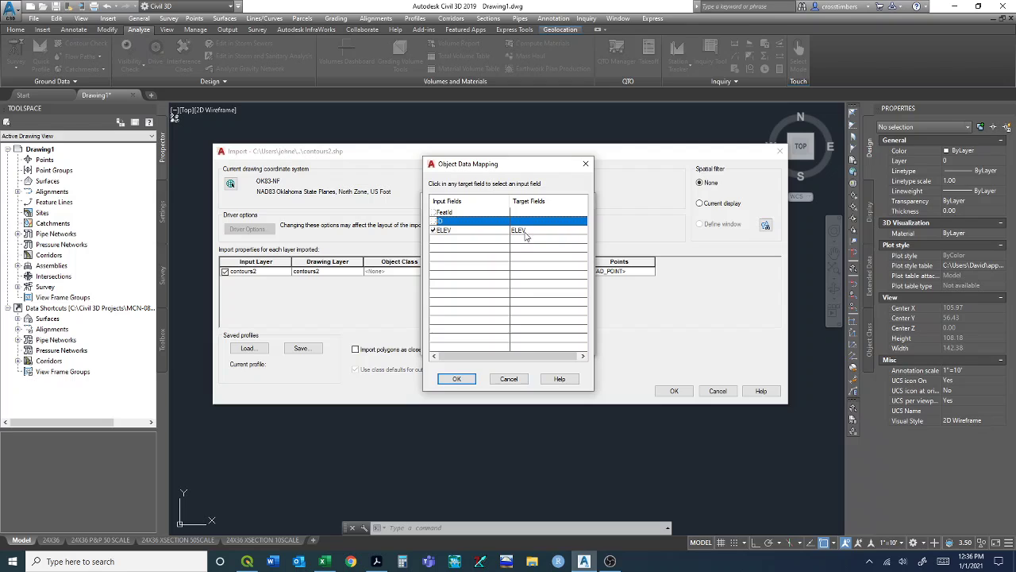
left_click(467, 380)
left_click(480, 351)
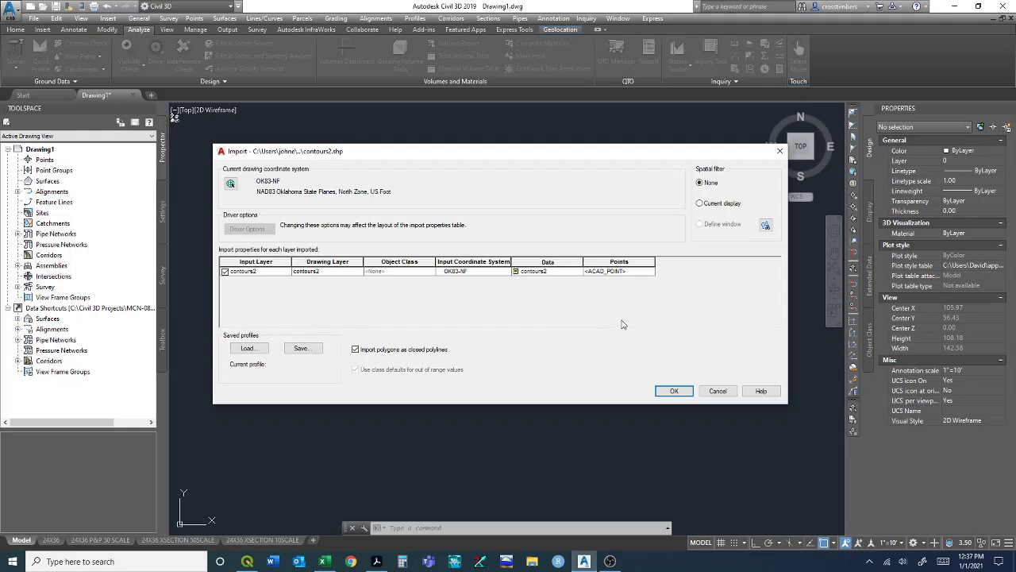
left_click(673, 391)
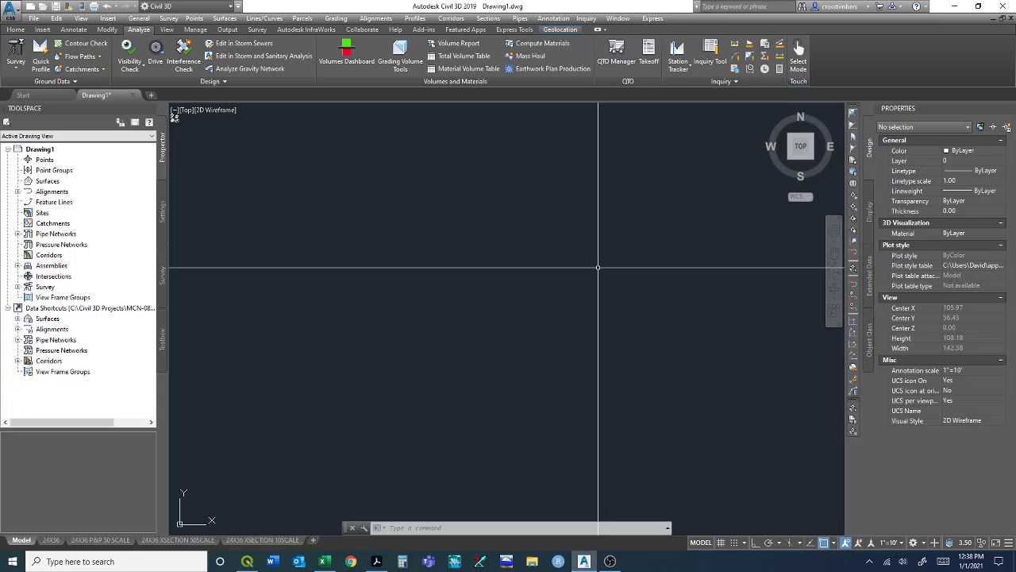
Step: Zoom extents, zoom in on the contours, and select one contour to see ELEV 580.00
type("z")
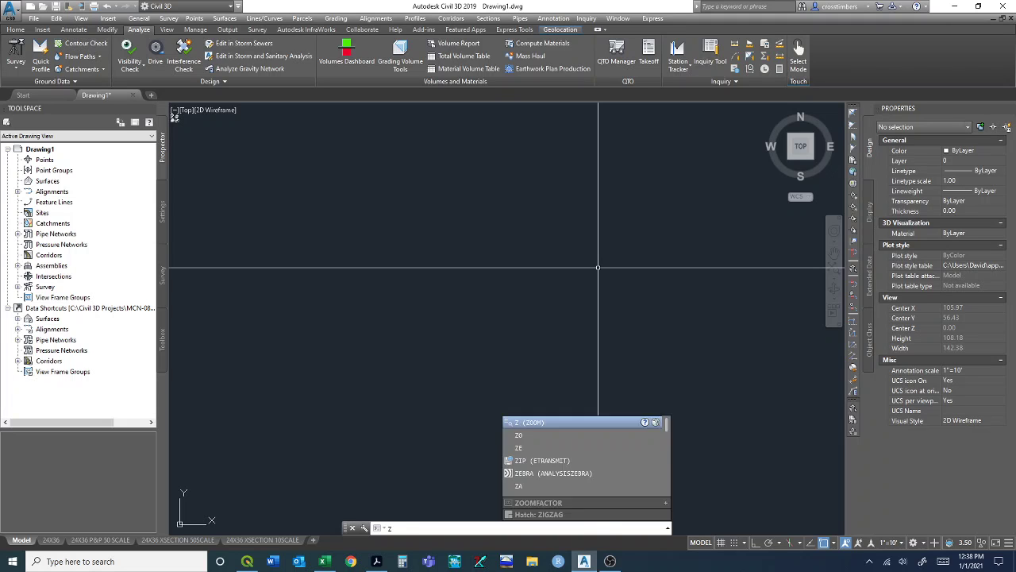
key("Return")
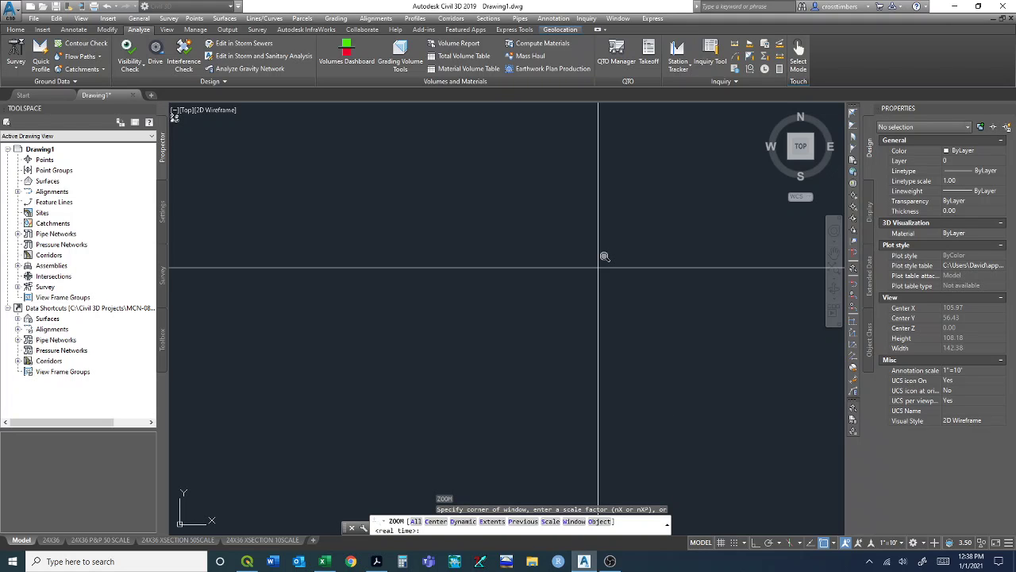
key("Return")
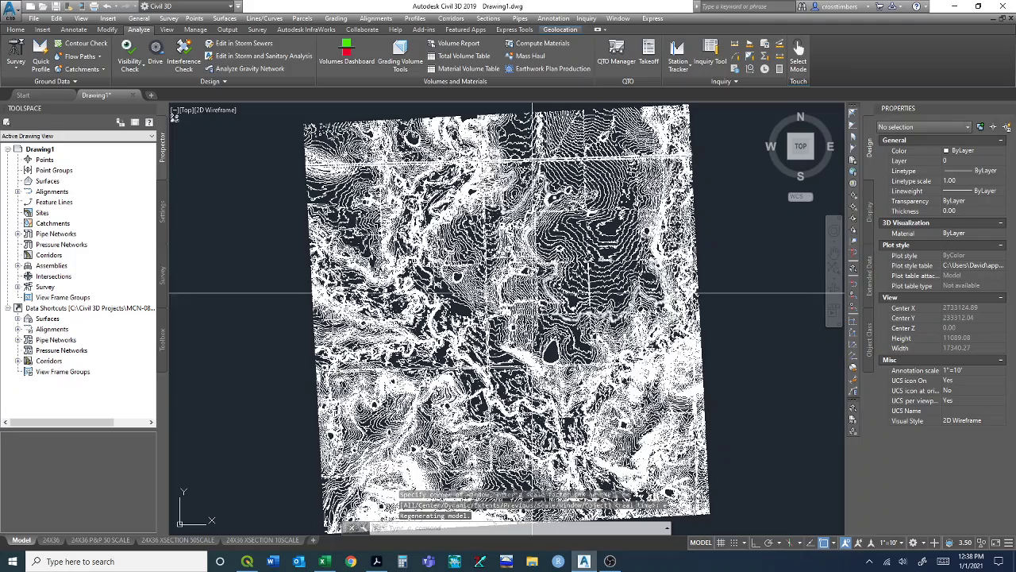
scroll(579, 295, "up", 8)
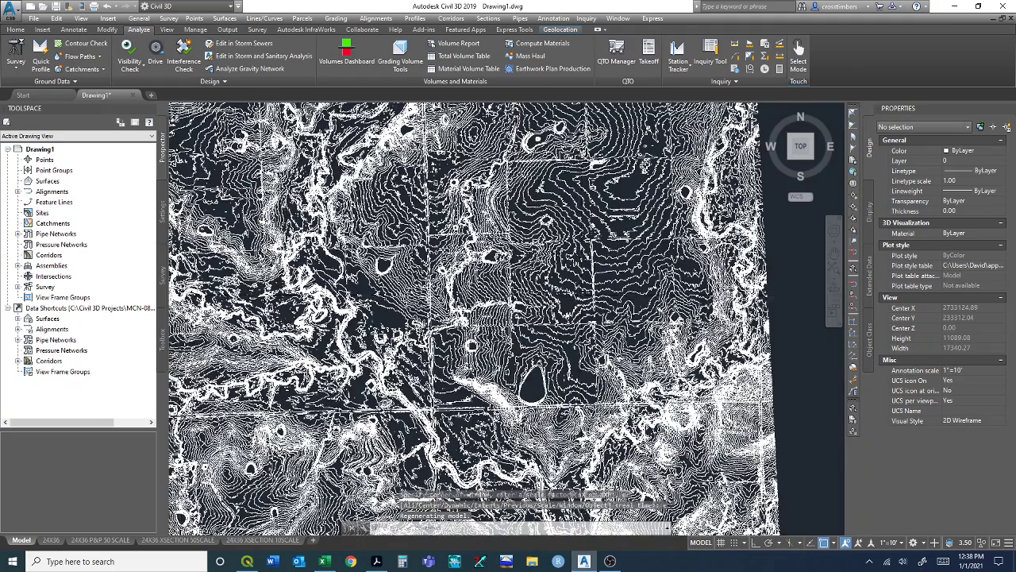
scroll(579, 295, "up", 2)
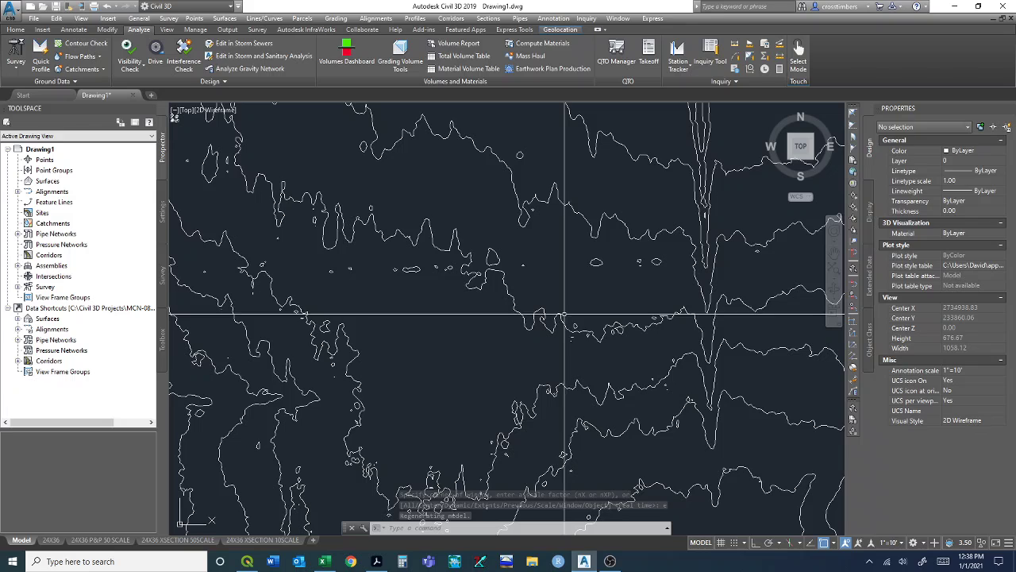
mouse_move(561, 321)
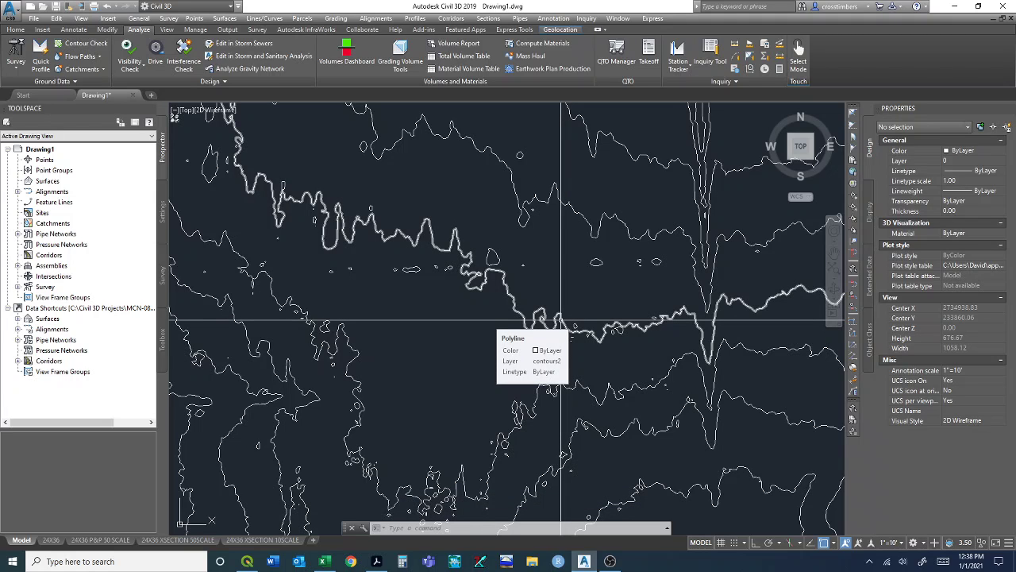
left_click(561, 322)
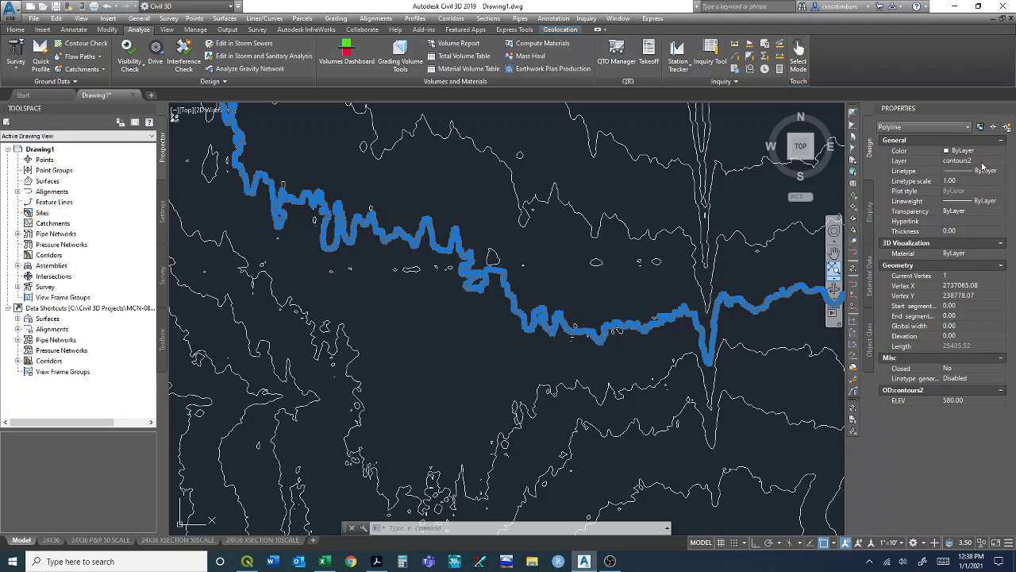
left_click(944, 275)
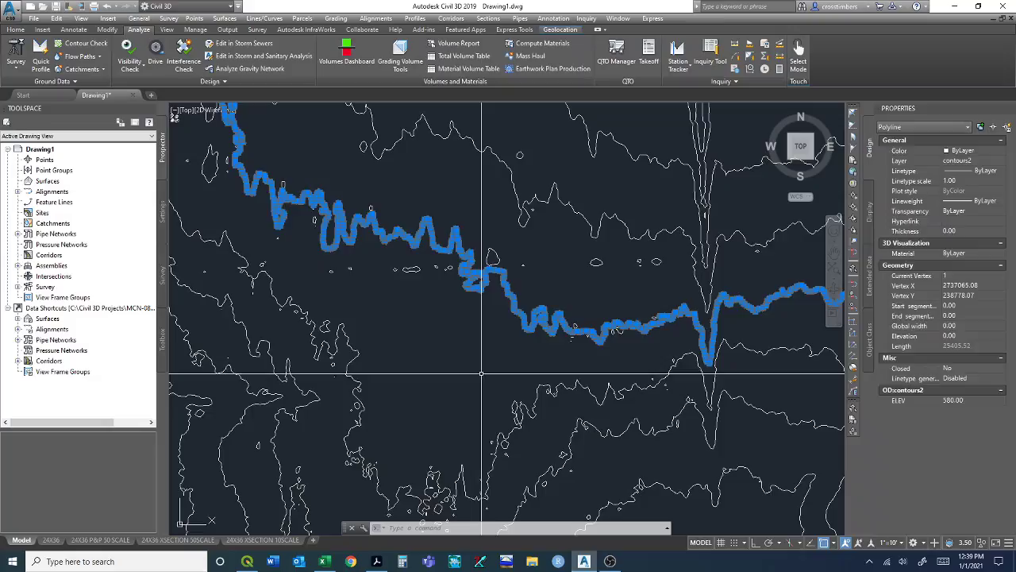
Step: Deselect the contour, zoom out and pan to recentre the view around the pond
key("Escape")
scroll(481, 372, "down", 6)
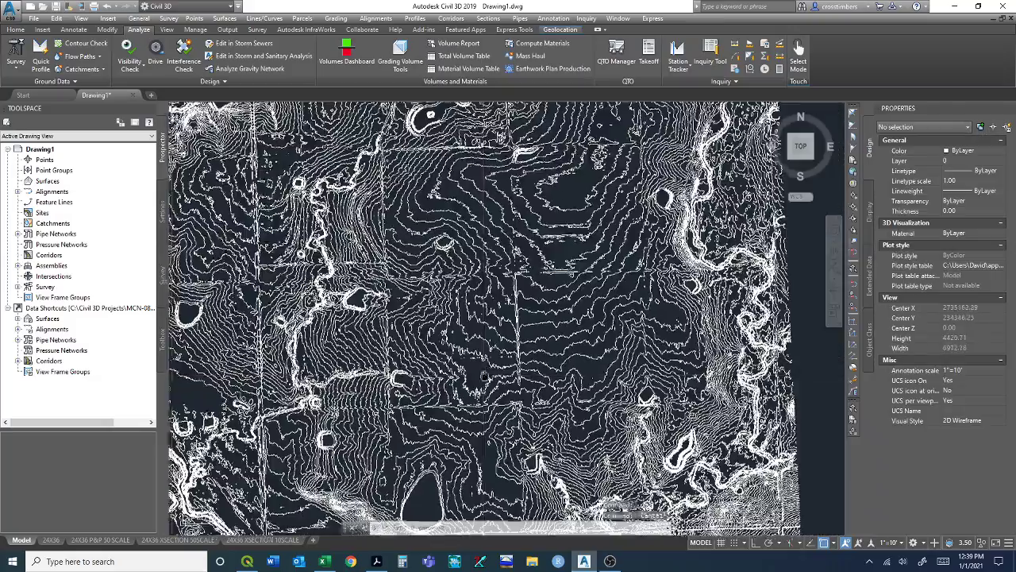
mouse_move(481, 375)
middle_mouse_down()
mouse_move(470, 272)
mouse_move(538, 257)
mouse_move(526, 275)
mouse_move(543, 274)
middle_mouse_up()
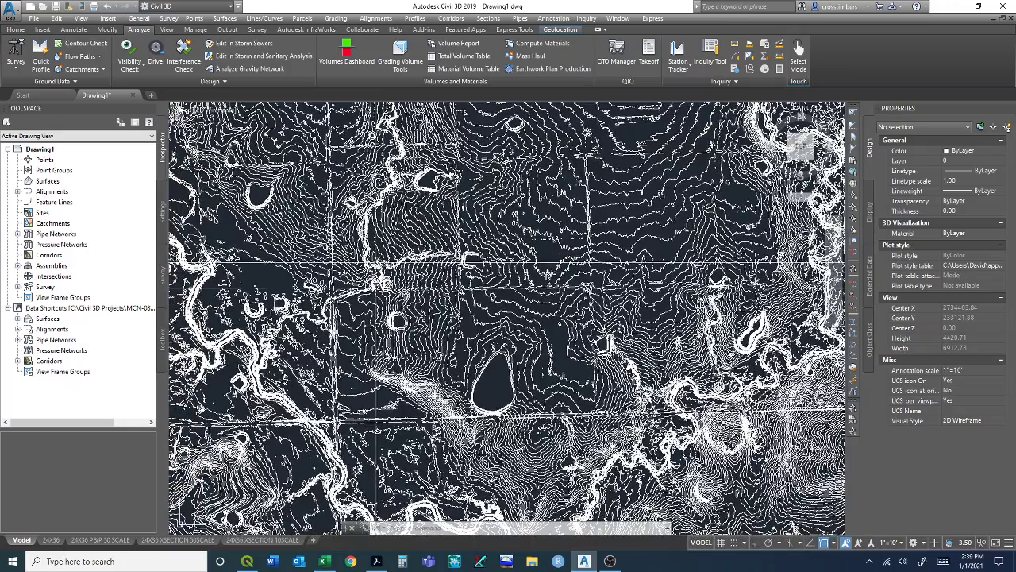
middle_click_drag(397, 326, 417, 293)
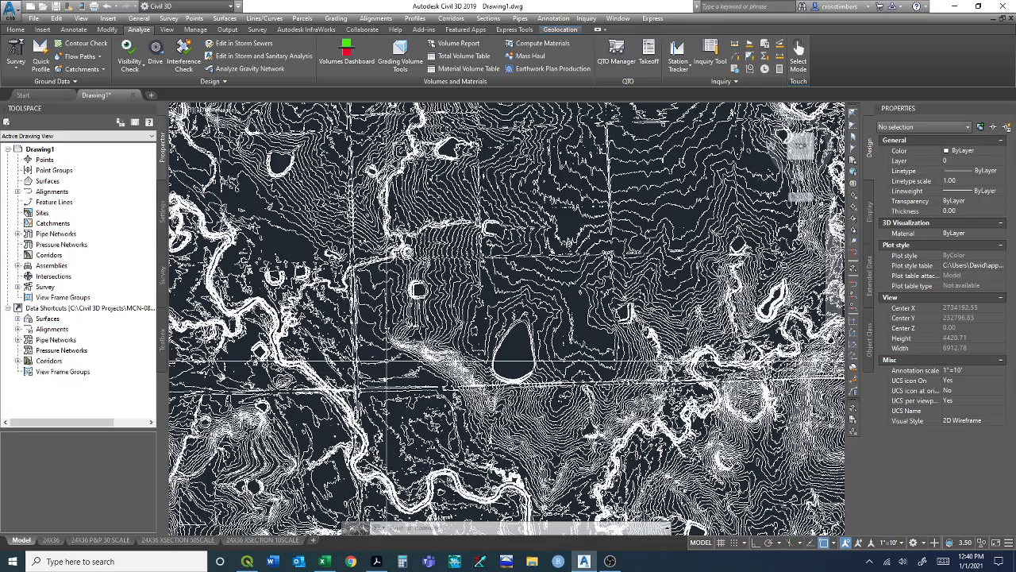
Step: Turn on the Map Aerial online map from the Geolocation tab
left_click(562, 31)
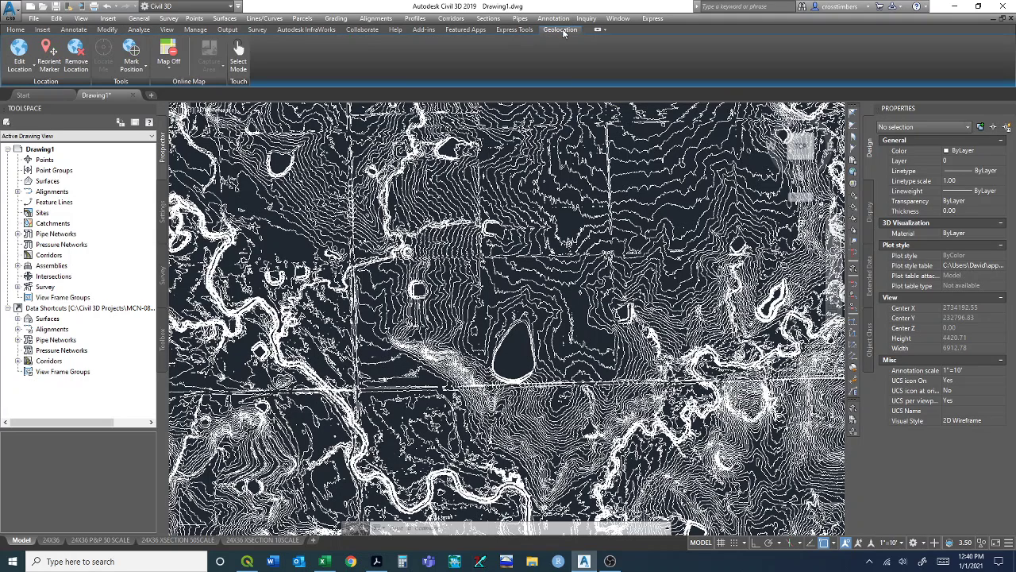
left_click(165, 72)
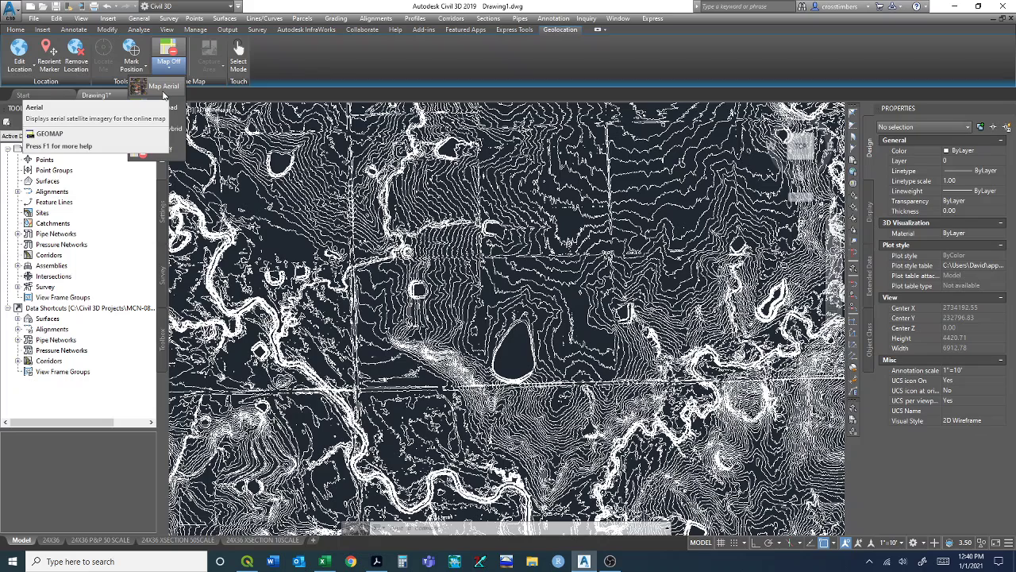
left_click(163, 88)
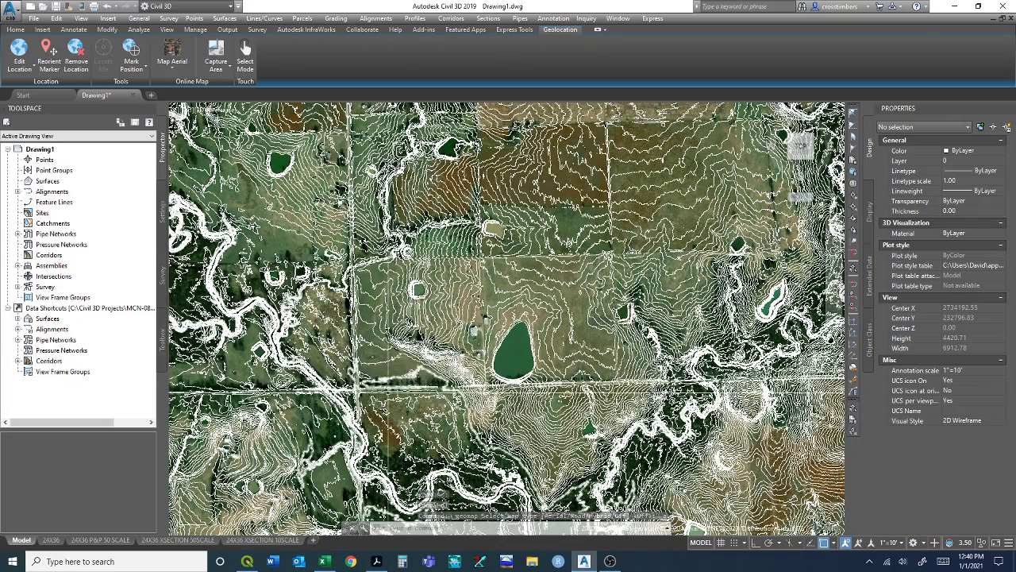
Step: Zoom in and pan to the pond and farmstead under the contours
scroll(390, 395, "up", 4)
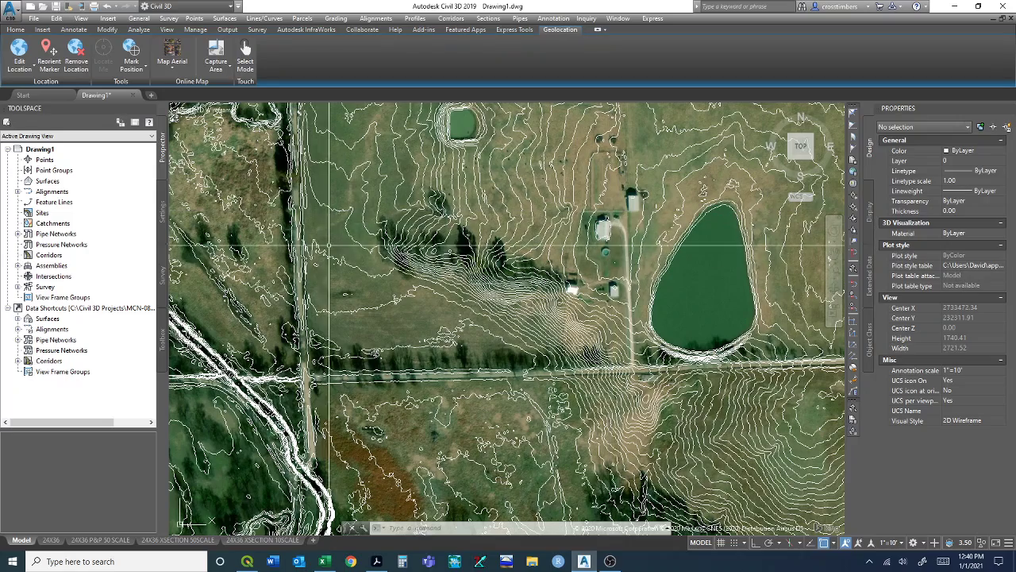
middle_click_drag(463, 143, 436, 238)
mouse_move(437, 238)
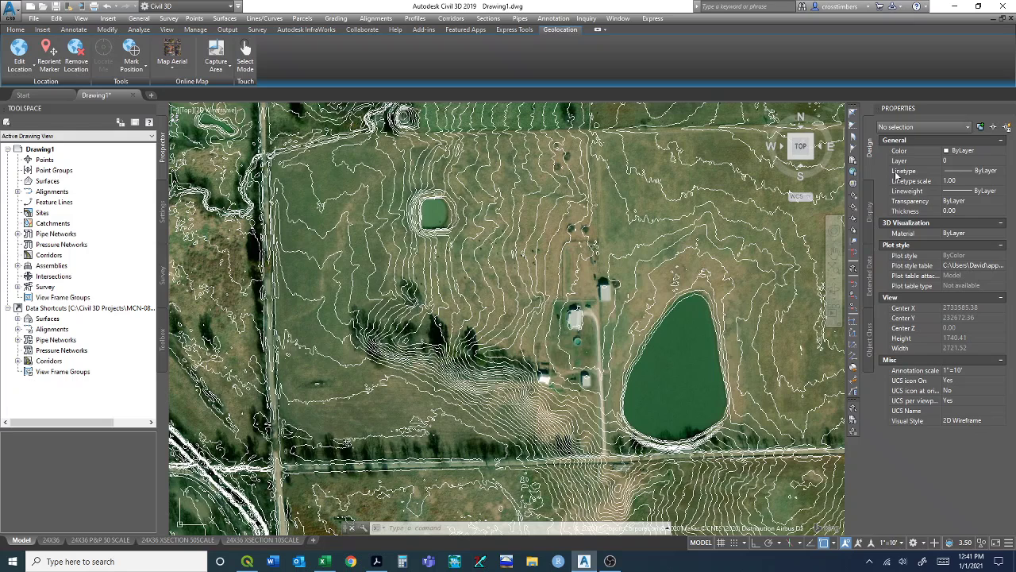
Step: Set the current object colour to Blue in the Properties palette
left_click(1003, 151)
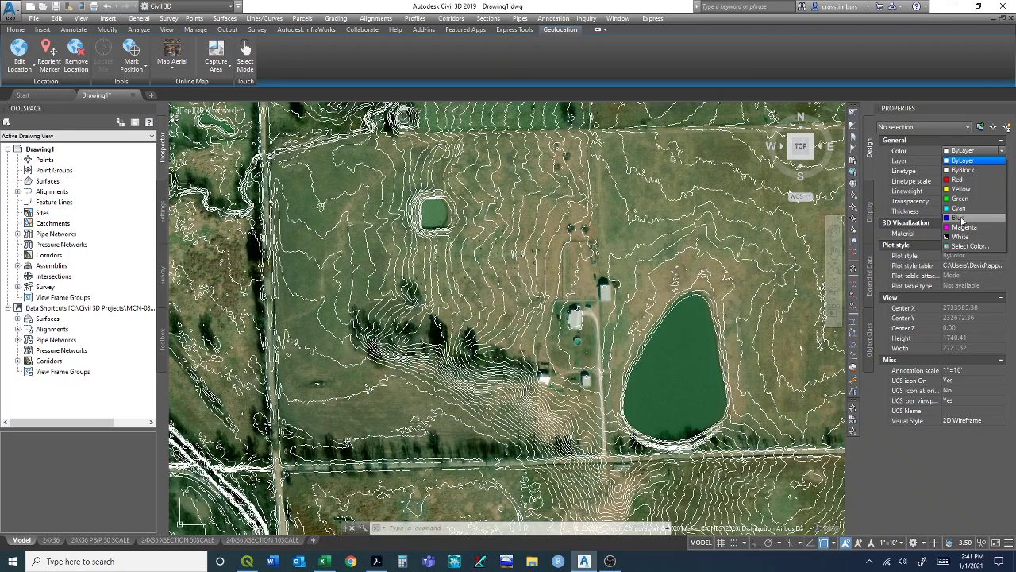
left_click(961, 219)
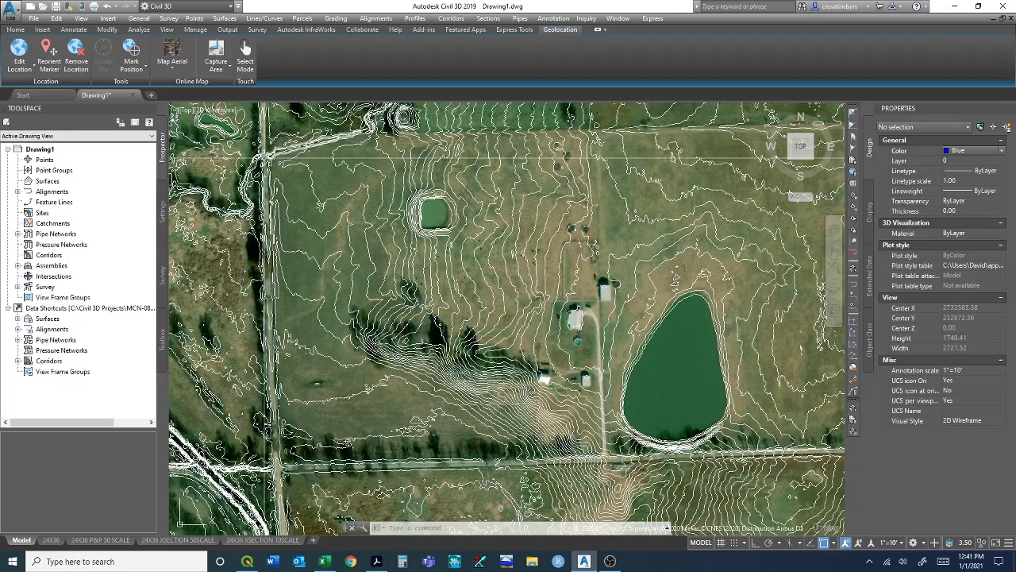
scroll(244, 146, "up", 2)
scroll(262, 159, "up", 8)
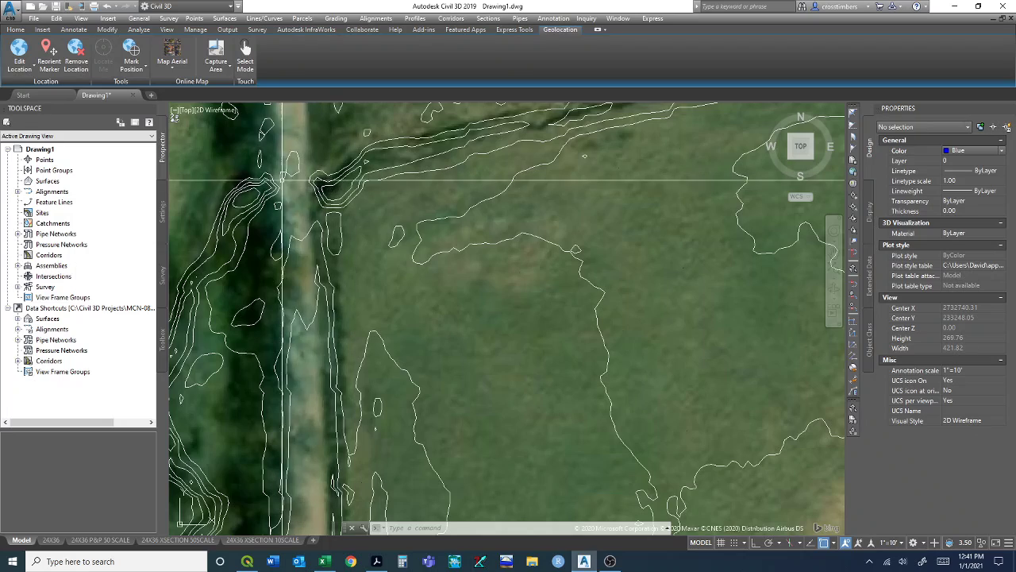
scroll(294, 194, "down", 4)
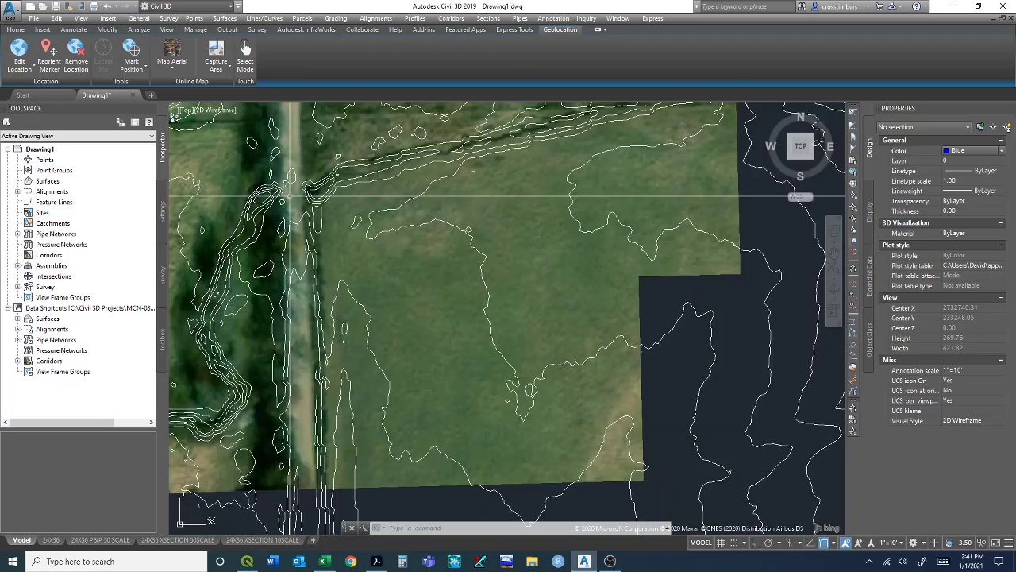
scroll(537, 154, "down", 2)
middle_click_drag(538, 154, 281, 127)
middle_click_drag(670, 409, 582, 367)
scroll(582, 367, "up", 3)
scroll(580, 444, "up", 3)
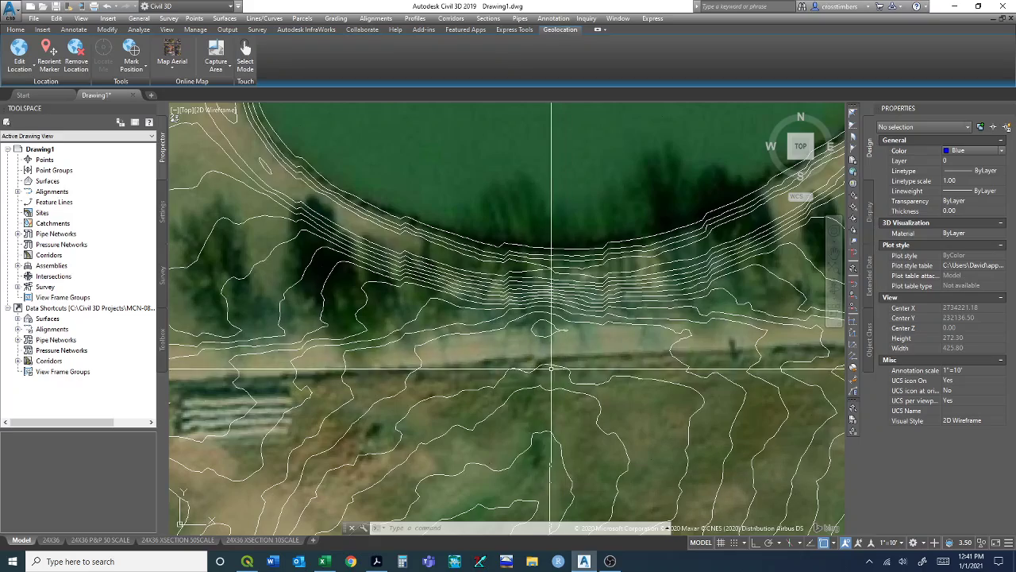
scroll(547, 373, "down", 6)
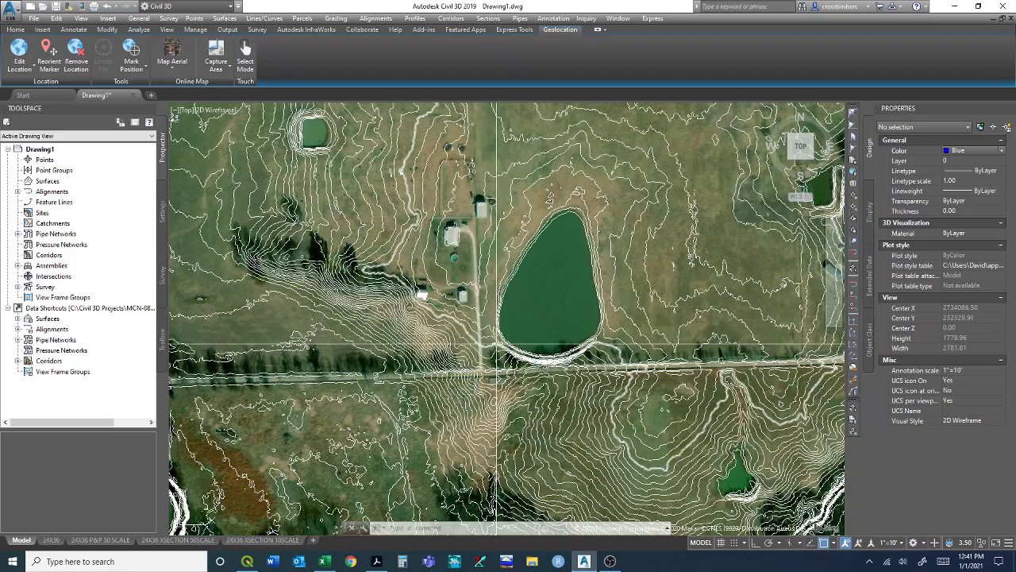
middle_click_drag(335, 210, 508, 270)
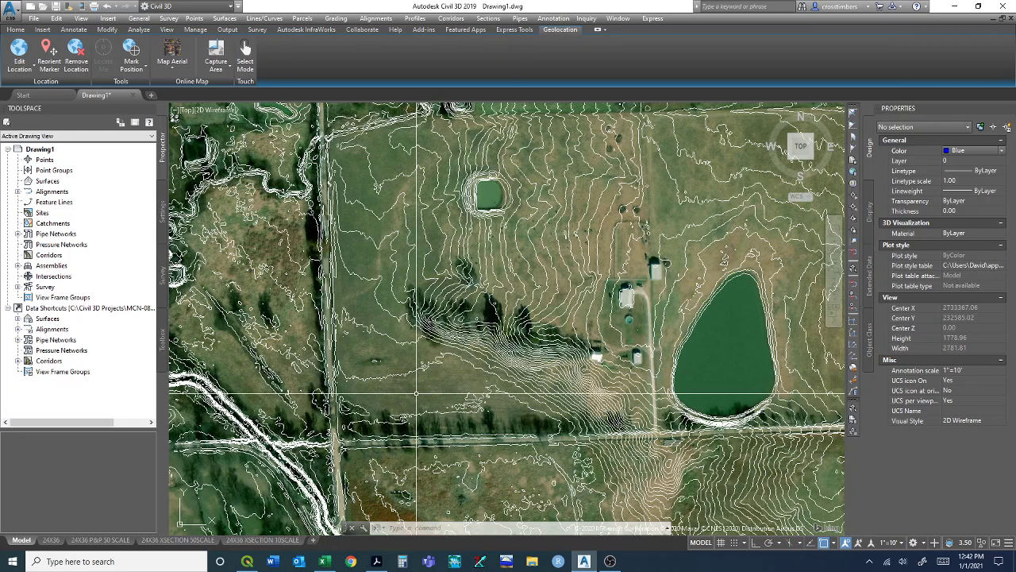
Step: With object snap off, start the boundary polyline north along the road and the field's north edge
type("pl")
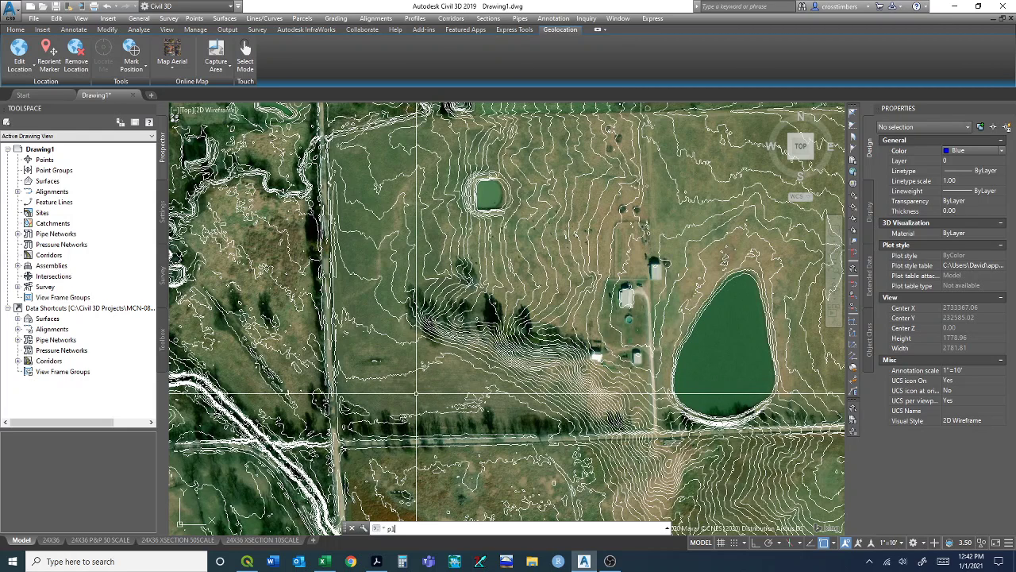
key("Return")
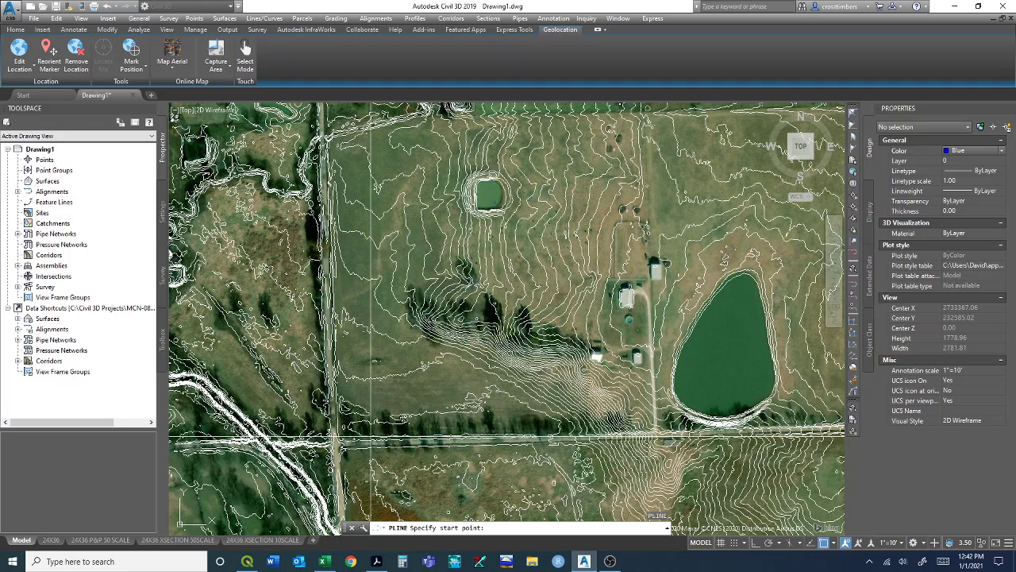
key("F3")
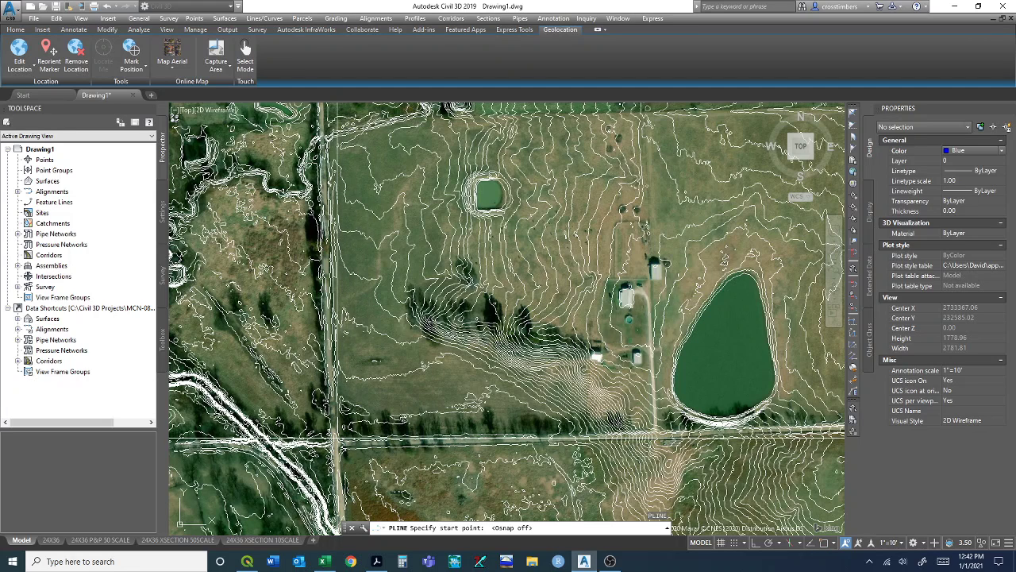
left_click(338, 445)
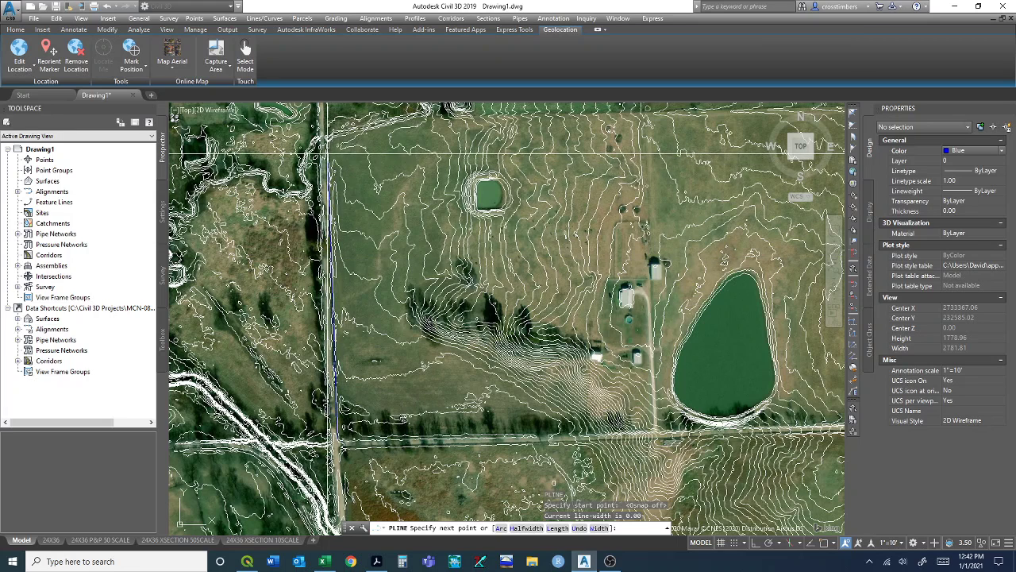
left_click(327, 150)
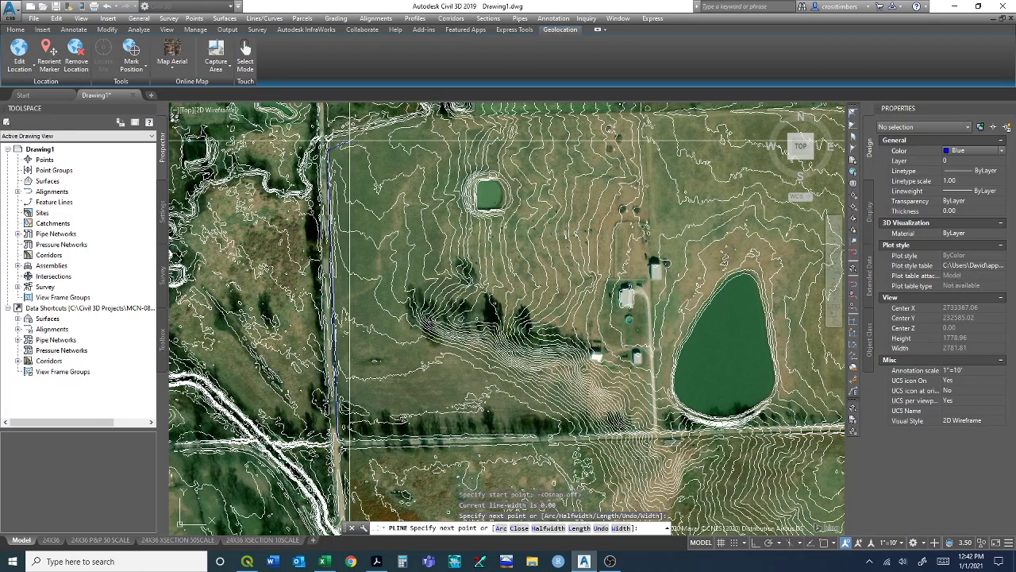
left_click(380, 138)
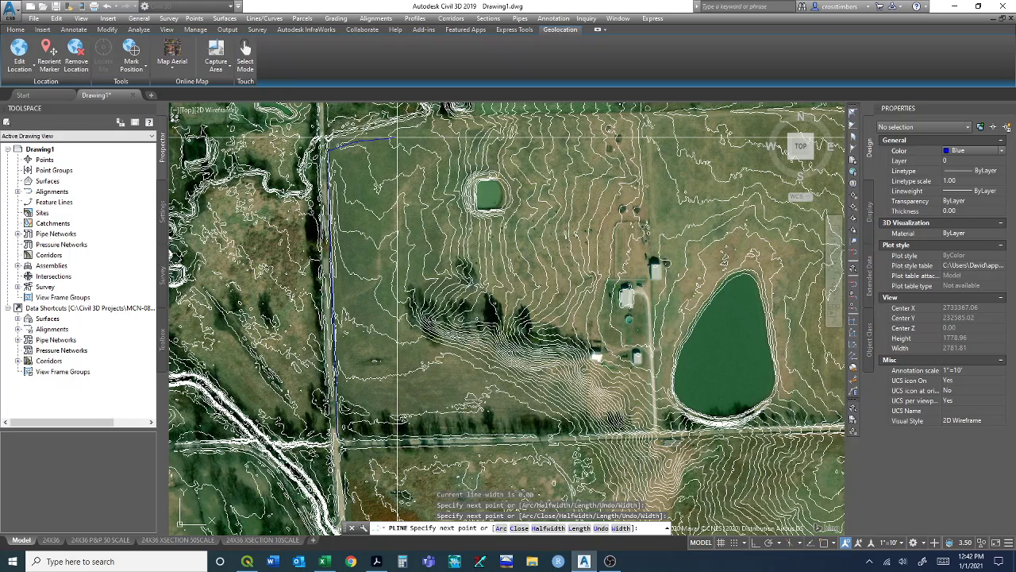
left_click(395, 138)
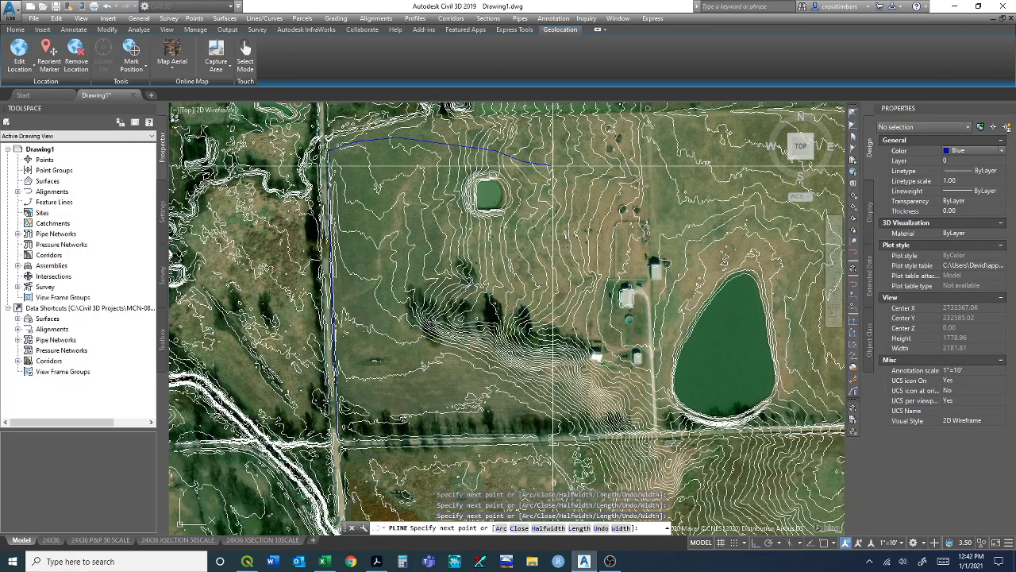
Step: Route the boundary past the farm buildings and pond's west side to the road corner, closing it
left_click(563, 168)
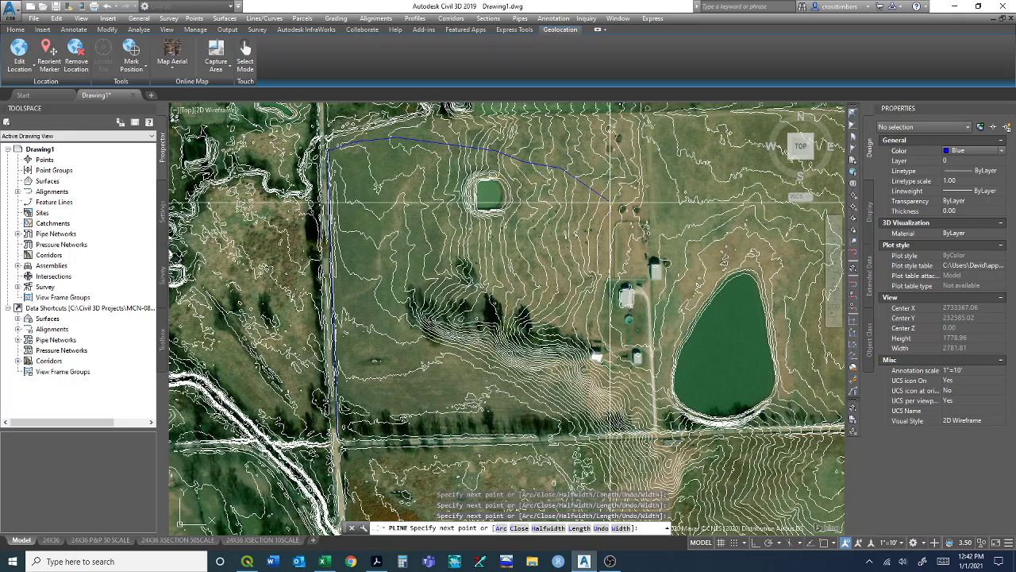
left_click(616, 212)
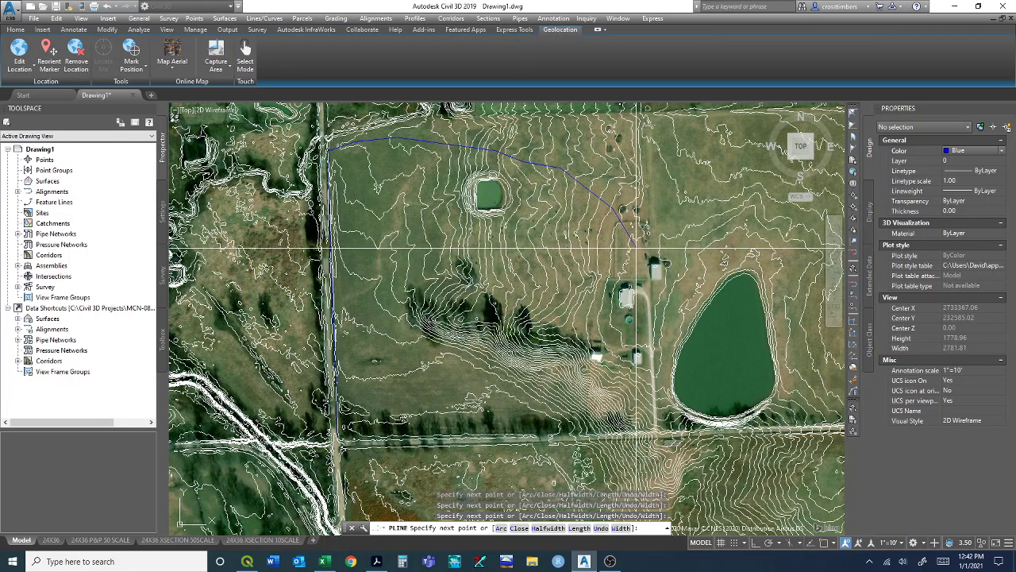
left_click(645, 258)
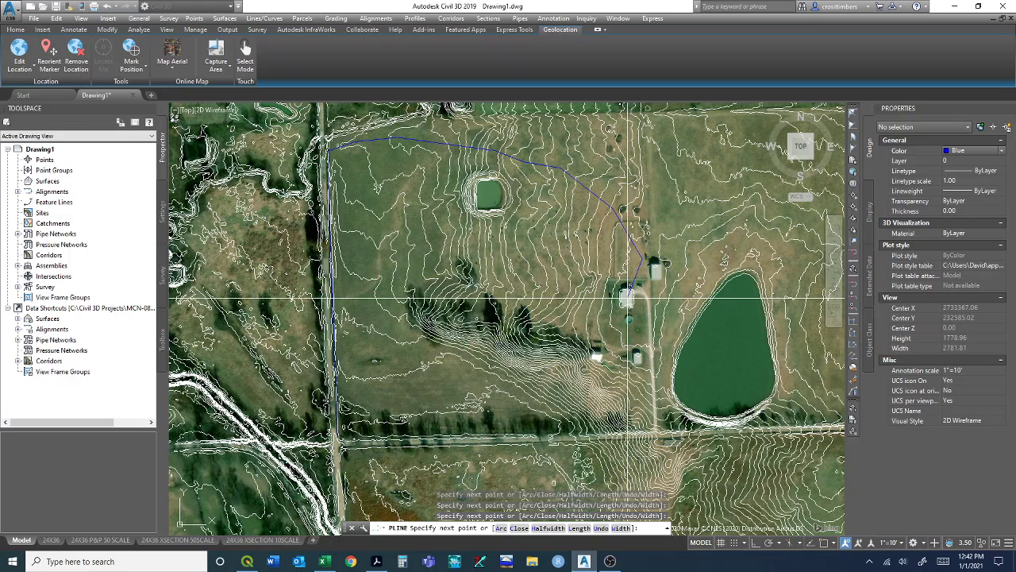
left_click(630, 297)
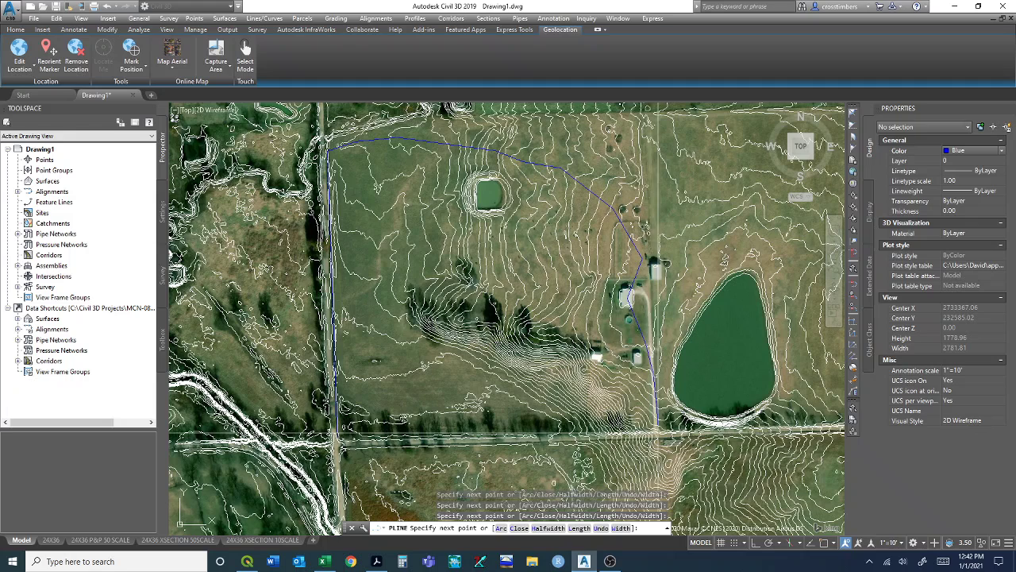
left_click(658, 432)
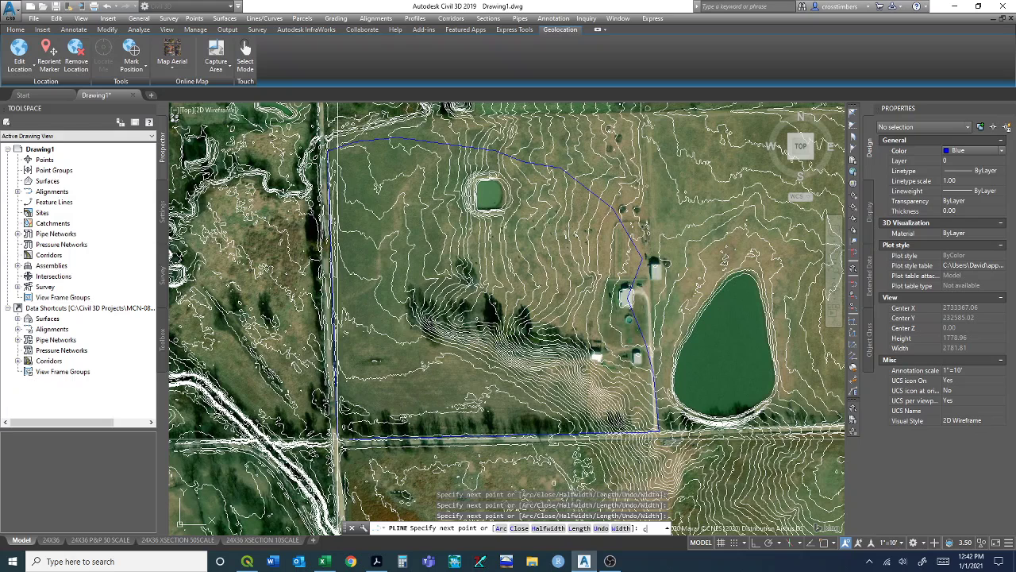
key("Return")
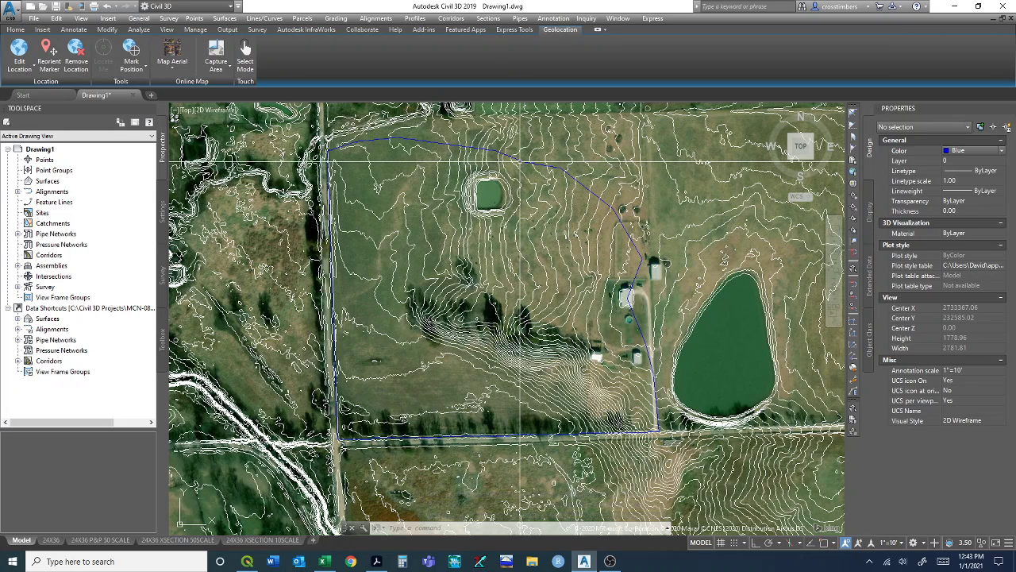
left_click(523, 162)
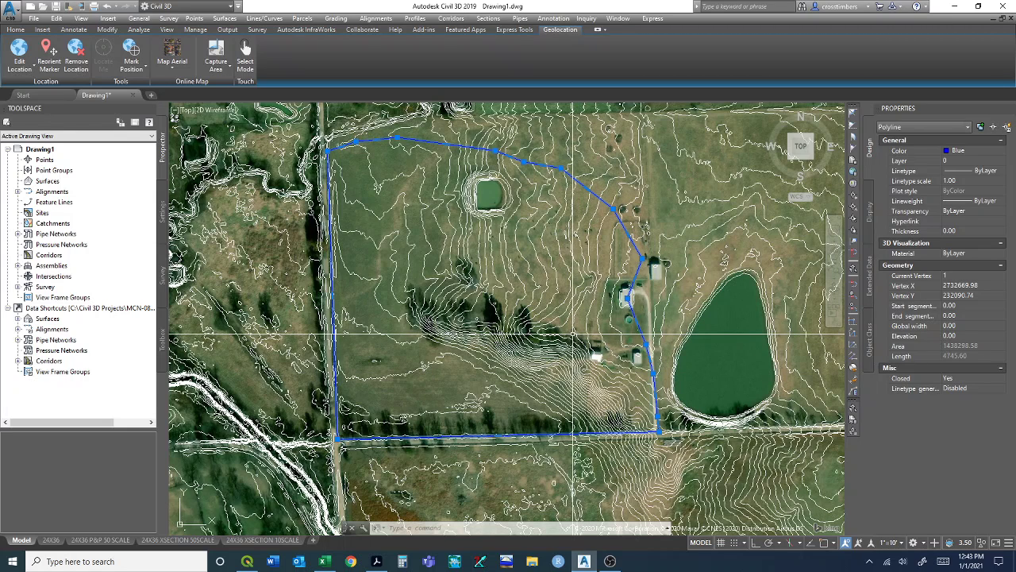
key("Escape")
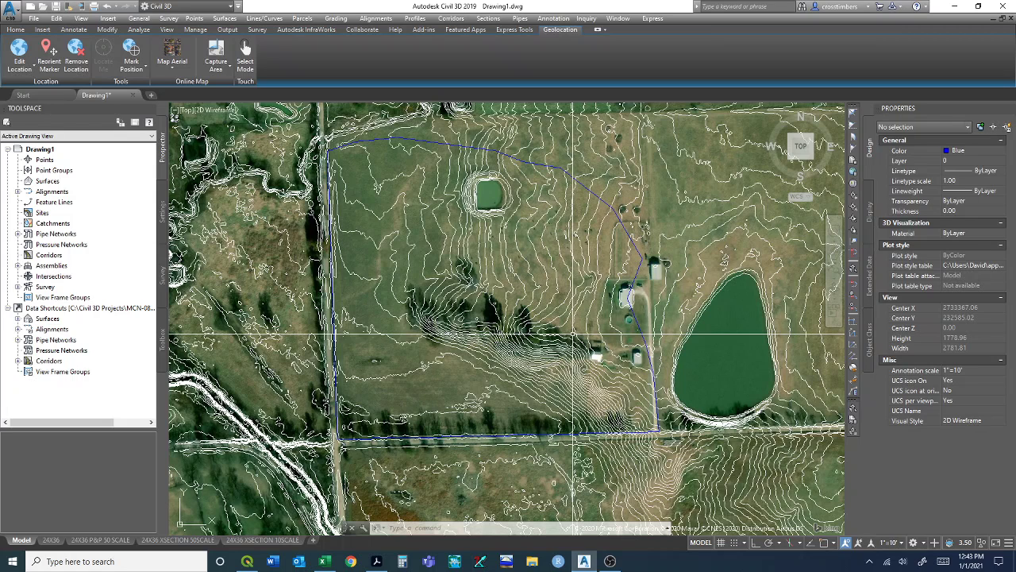
Step: Draw an open polyline from the house via the ravine bend to the lower-left corner, checking its 1390.17 length
type("pl")
key("Return")
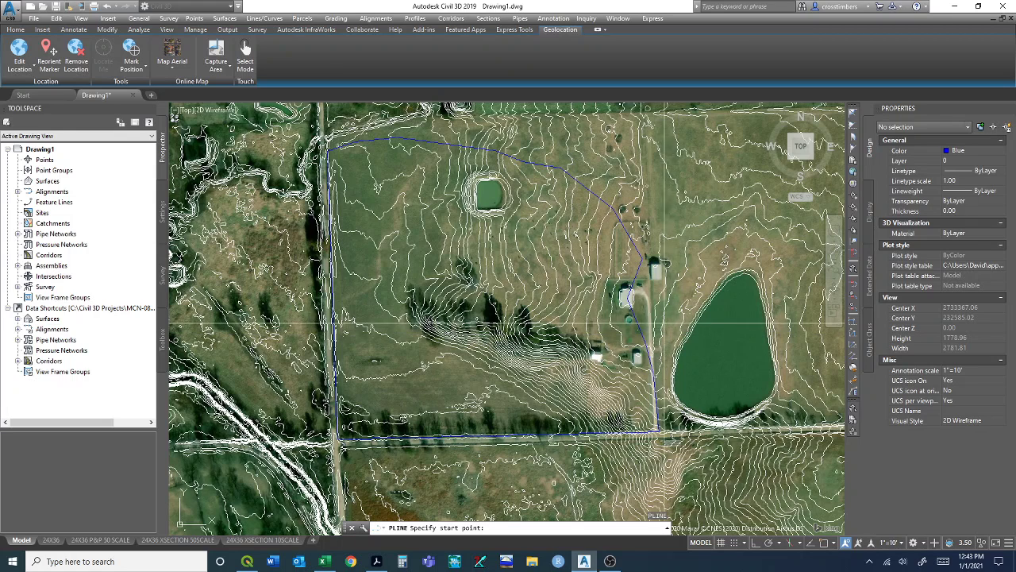
left_click(628, 298)
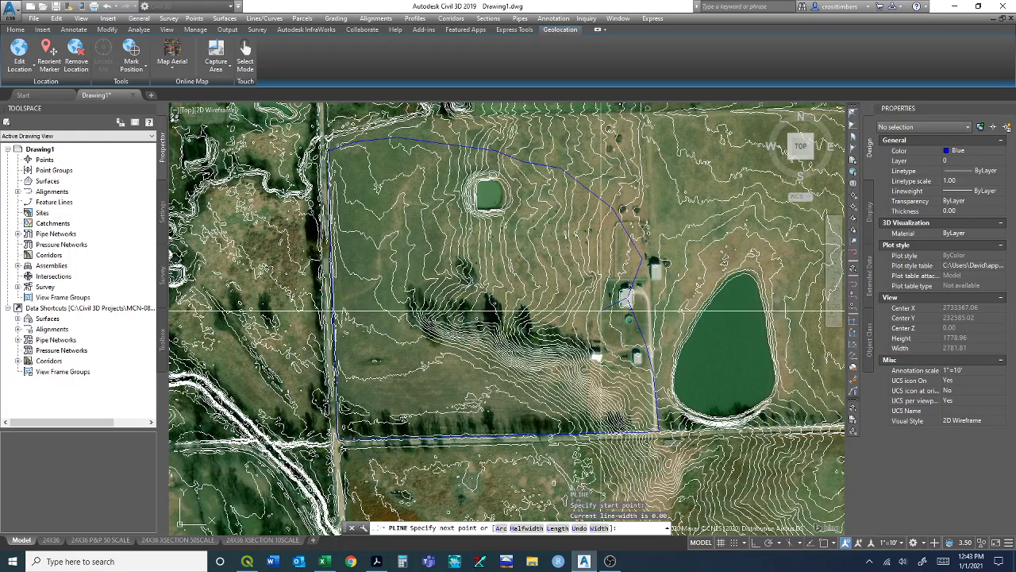
left_click(457, 322)
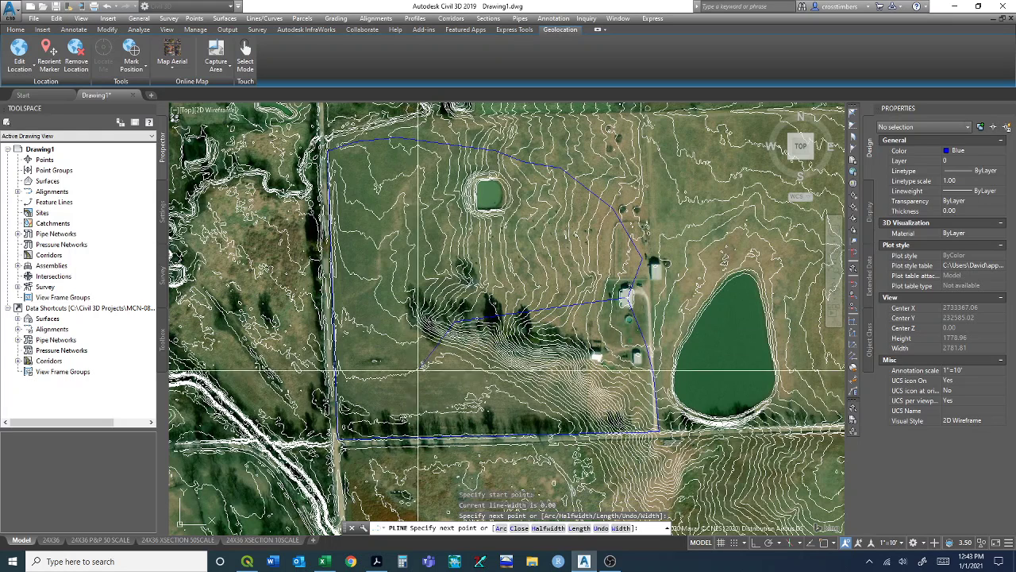
left_click(345, 426)
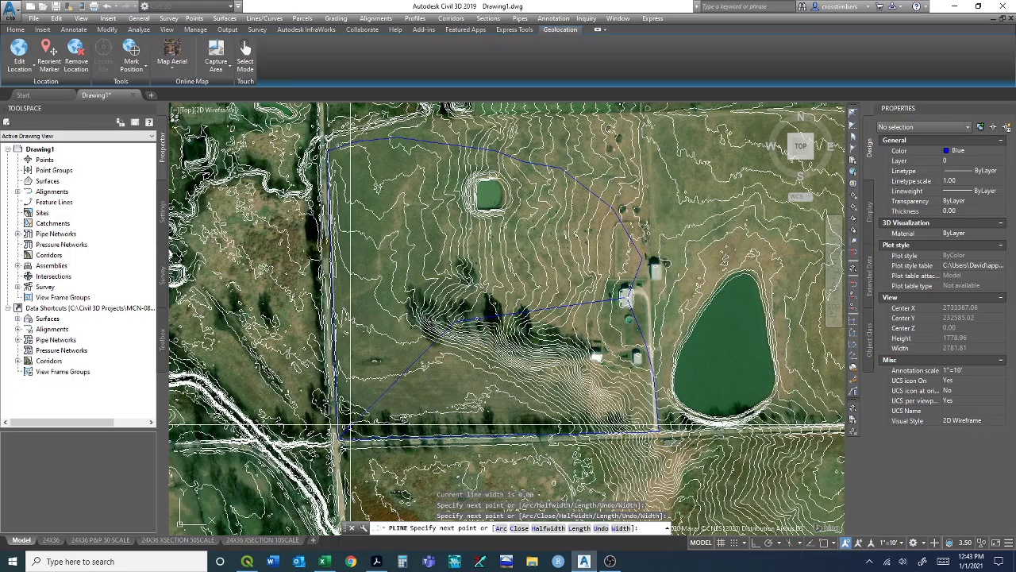
right_click(355, 429)
left_click(376, 292)
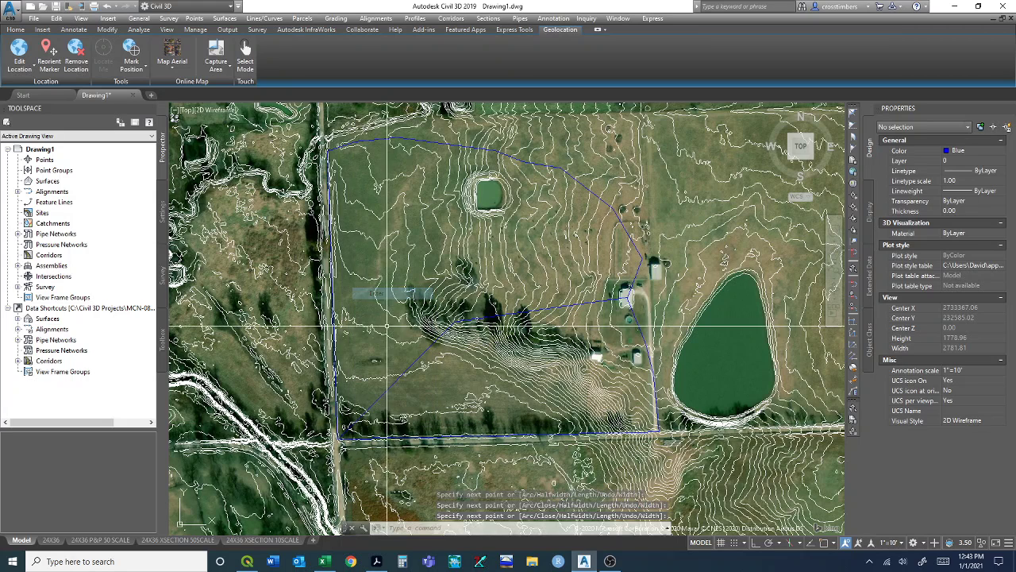
left_click(393, 381)
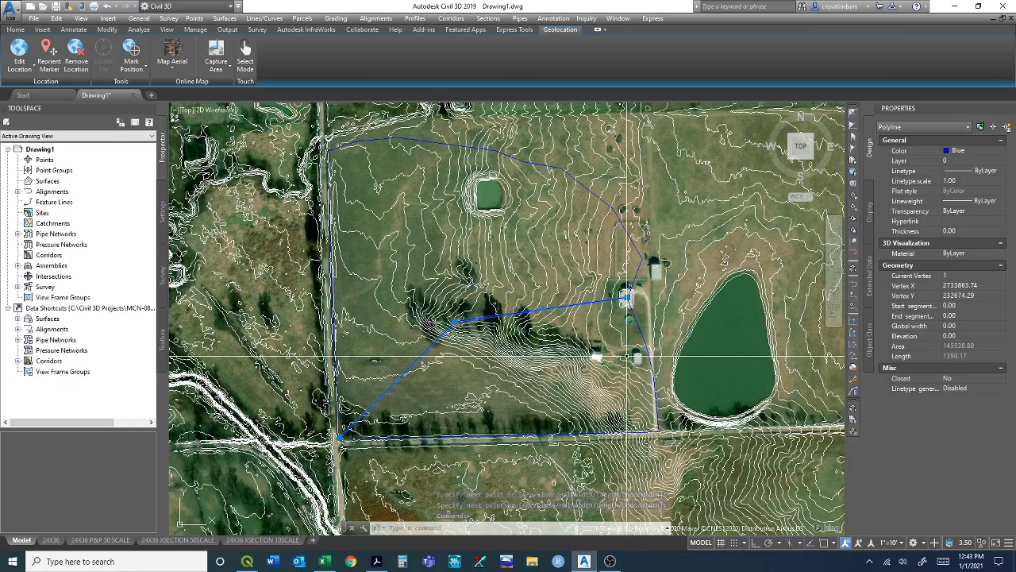
key("Escape")
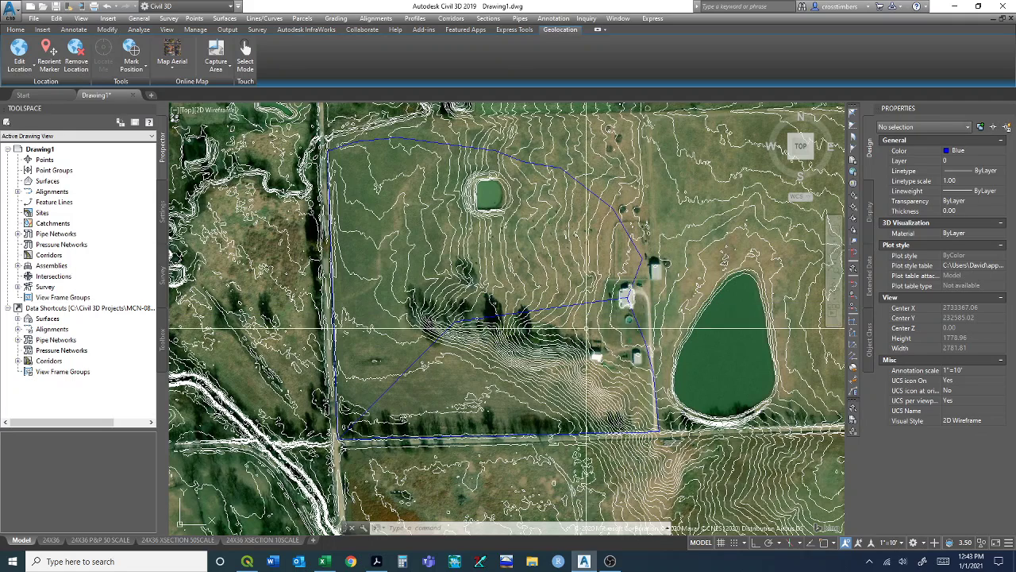
scroll(626, 301, "up", 6)
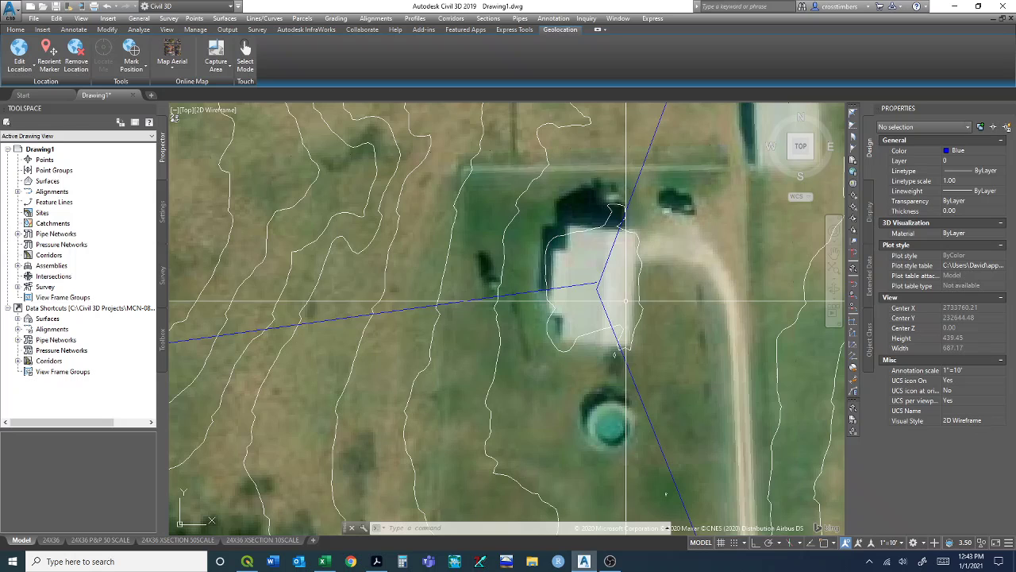
left_click(582, 231)
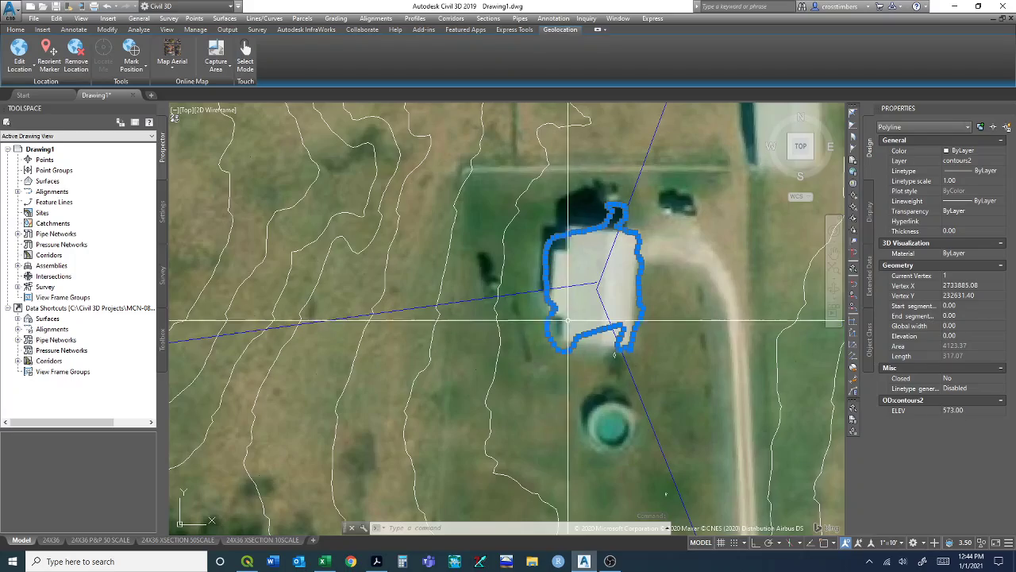
key("Escape")
key("Escape")
scroll(570, 312, "down", 10)
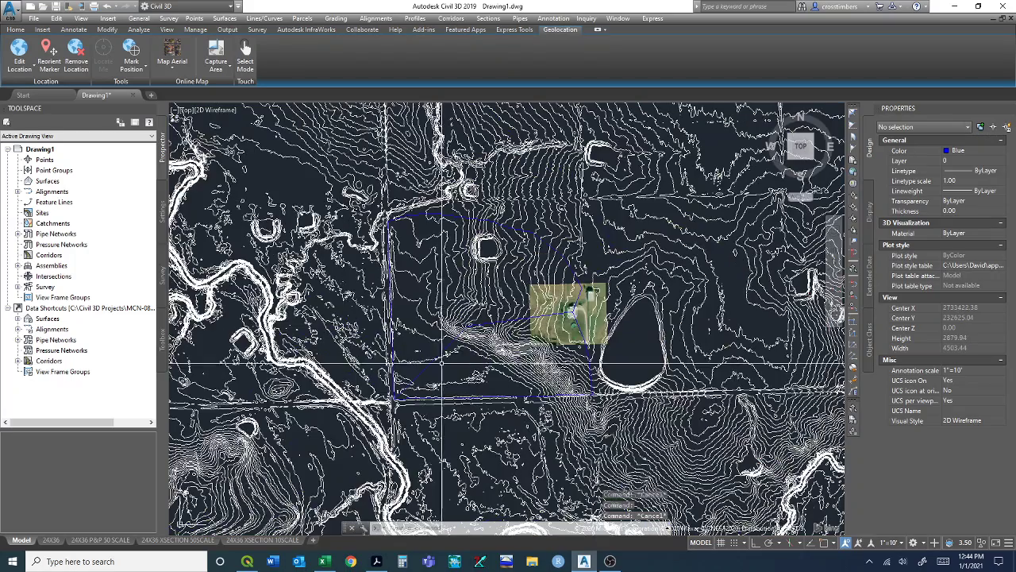
scroll(391, 397, "up", 12)
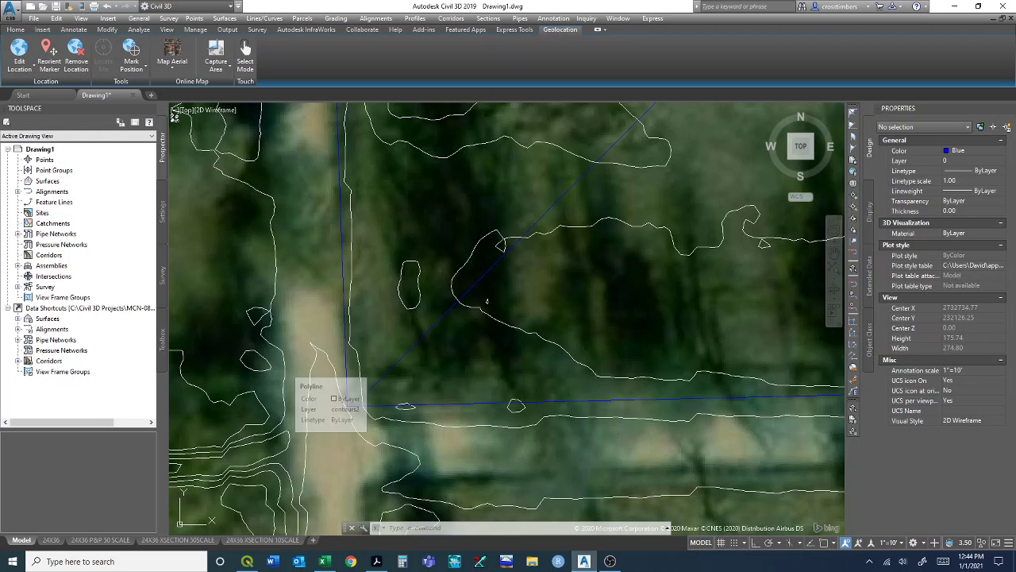
left_click(288, 373)
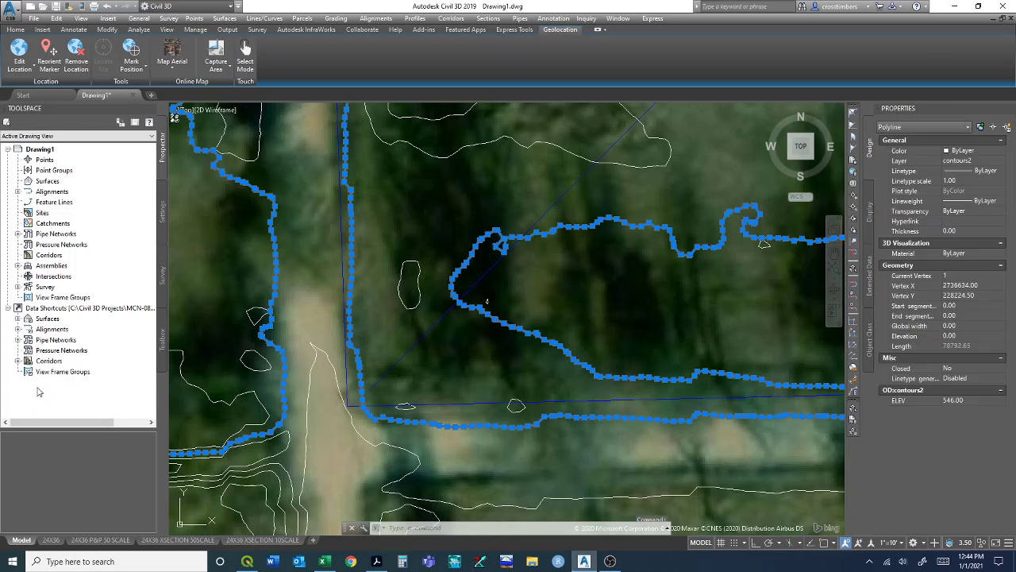
key("Escape")
key("Escape")
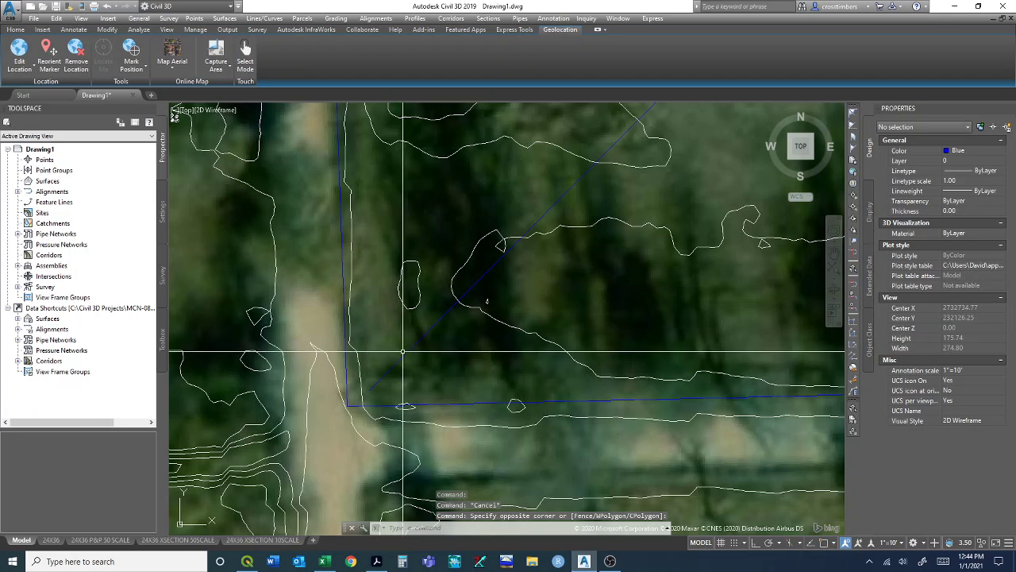
left_click(405, 302)
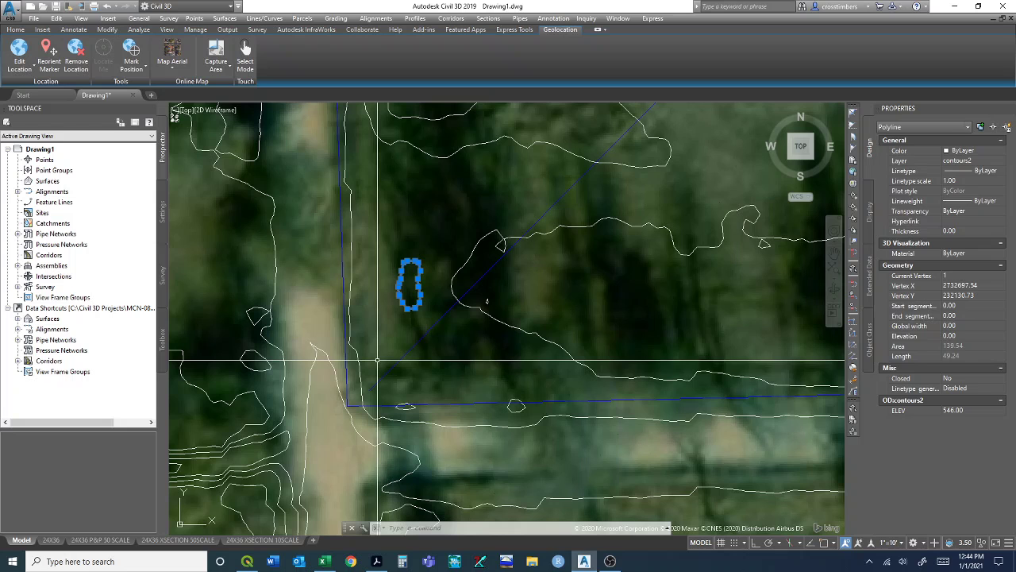
key("Escape")
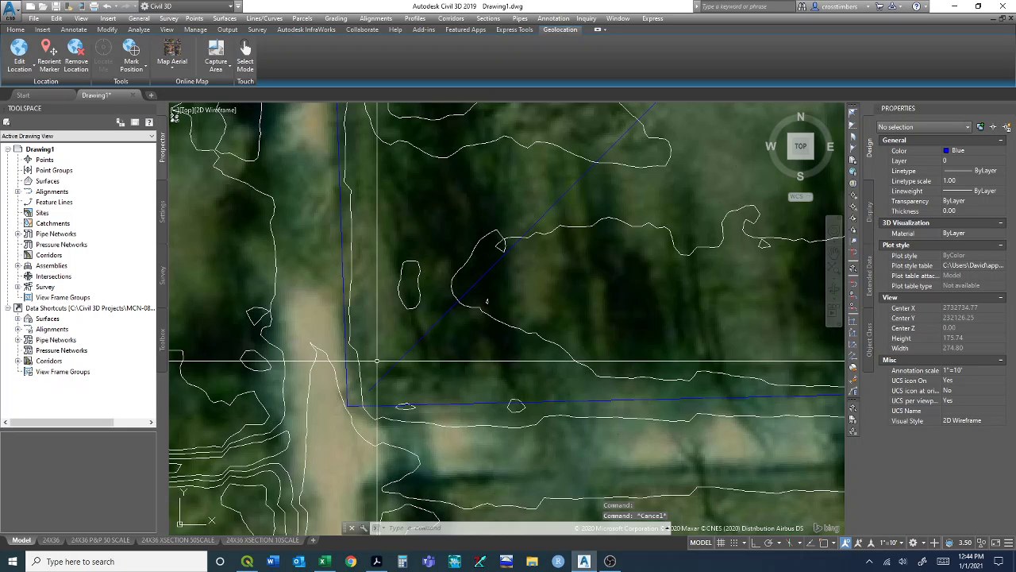
scroll(377, 361, "down", 6)
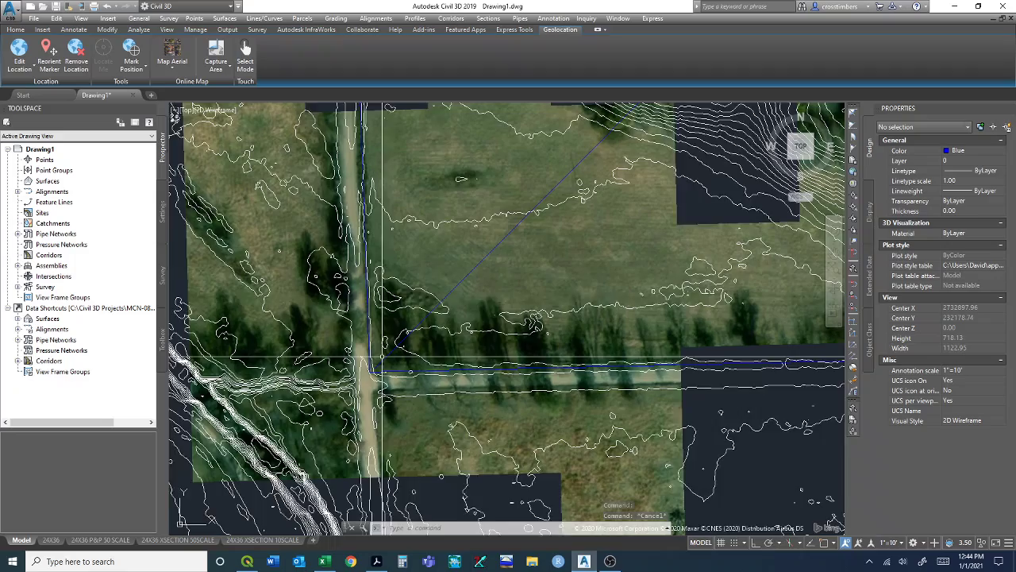
scroll(492, 317, "down", 2)
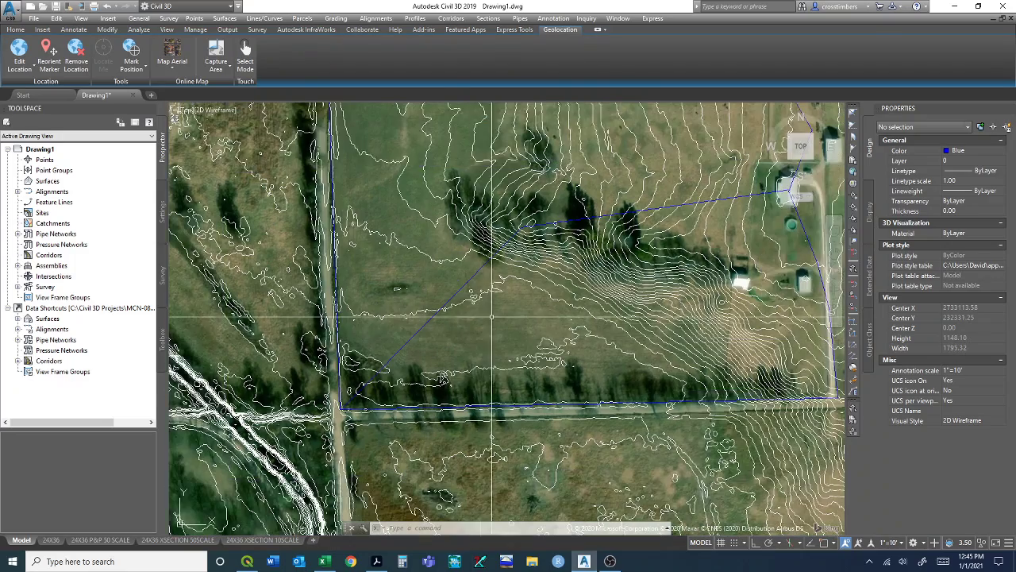
mouse_move(493, 316)
middle_mouse_down()
mouse_move(378, 341)
mouse_move(376, 389)
middle_mouse_up()
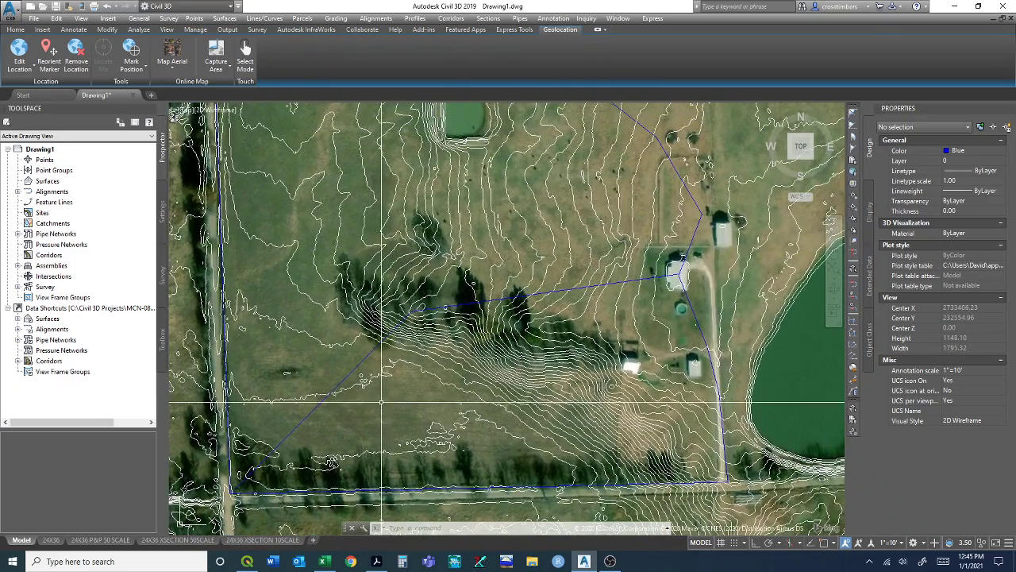
scroll(381, 402, "down", 2)
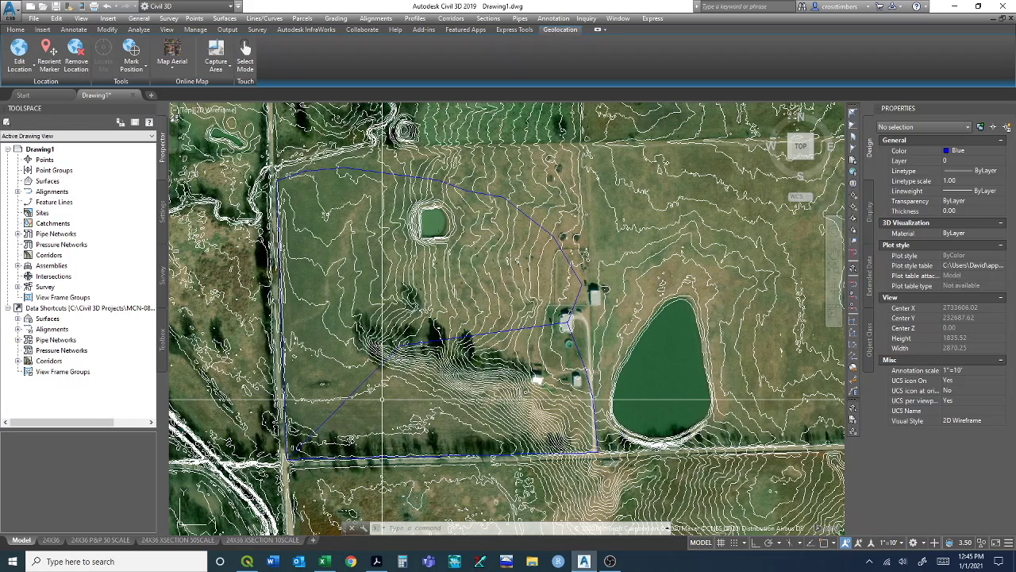